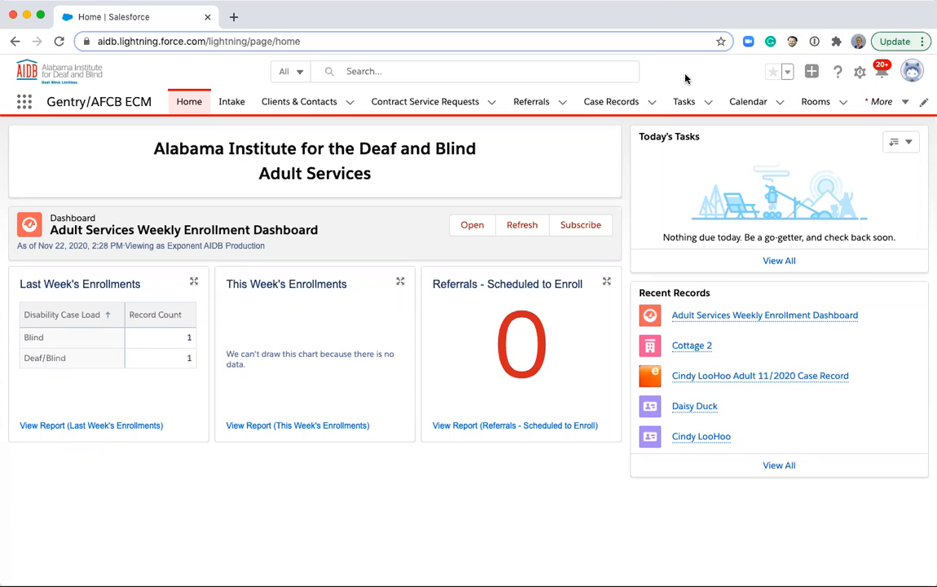
# Display the All Gentry Rooms list view of the rooms and pin it as the default list
pyautogui.click(814, 104)
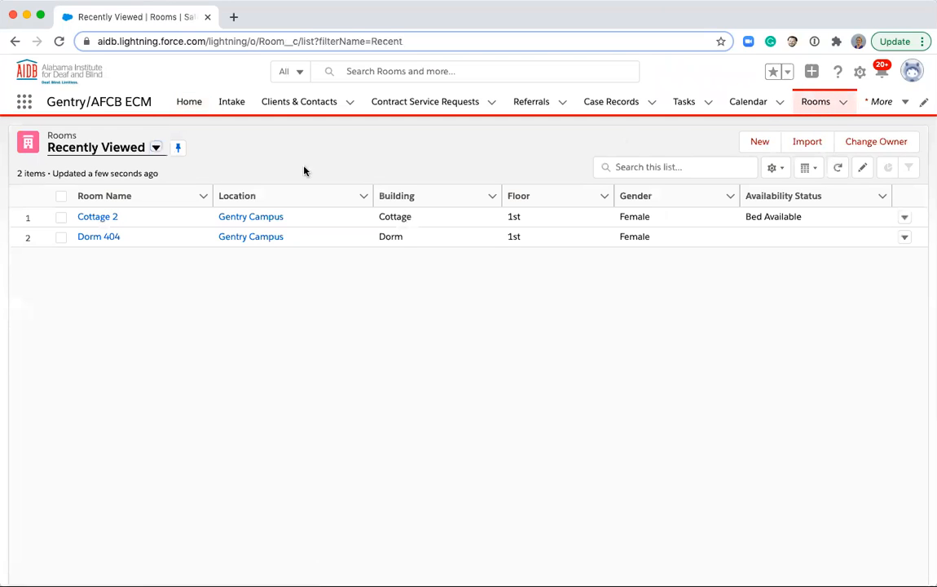
pyautogui.click(155, 147)
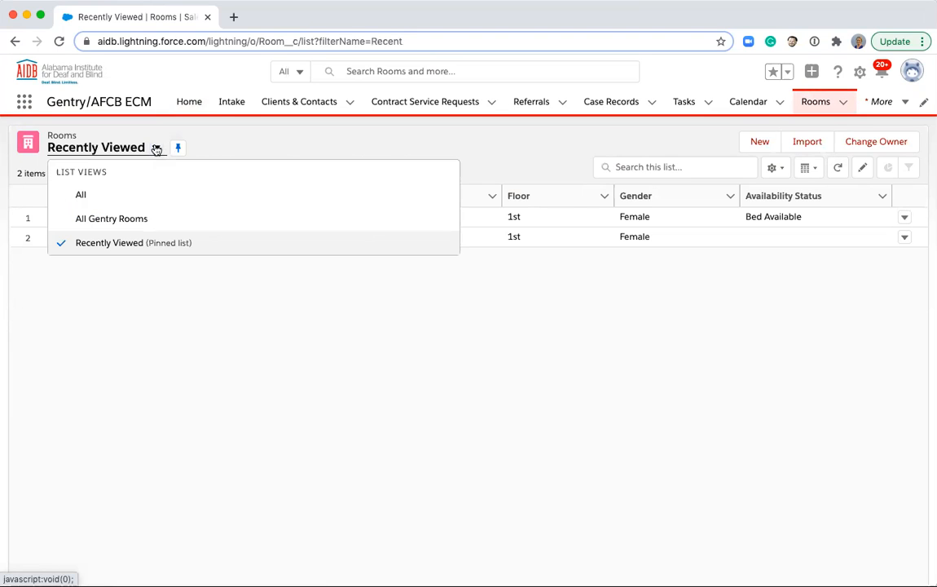
pyautogui.click(137, 220)
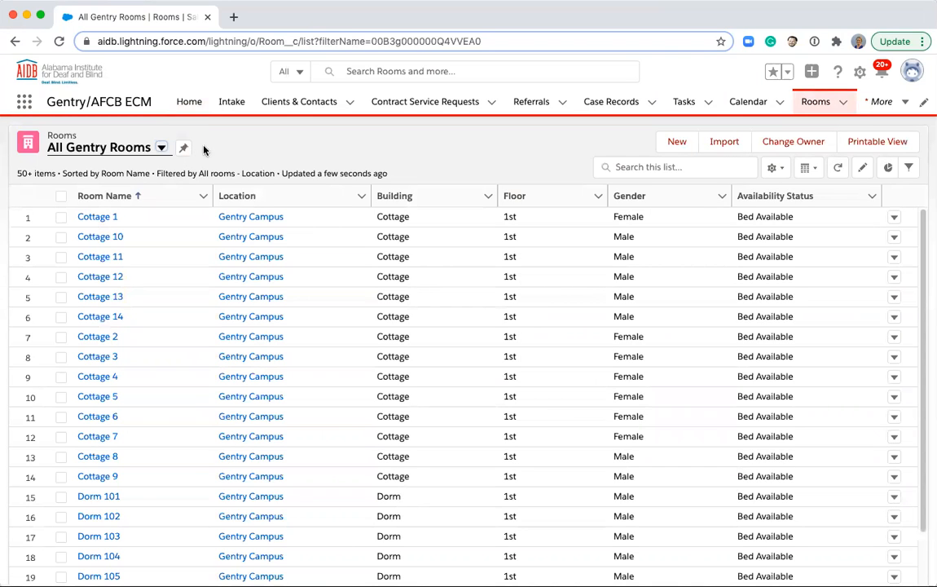
pyautogui.click(182, 151)
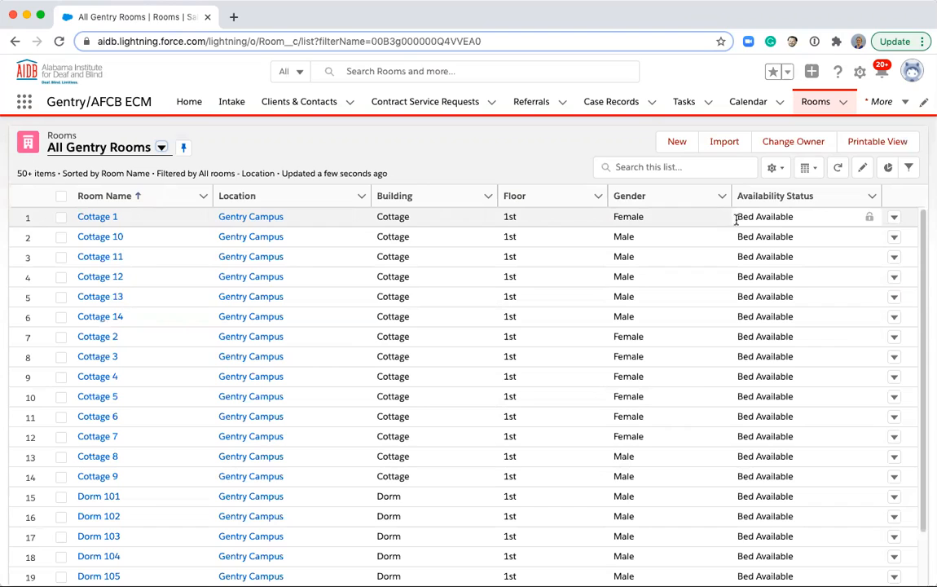
# Start a new room assignment for Cottage 1 with status Reserved and the most recent client
pyautogui.click(97, 218)
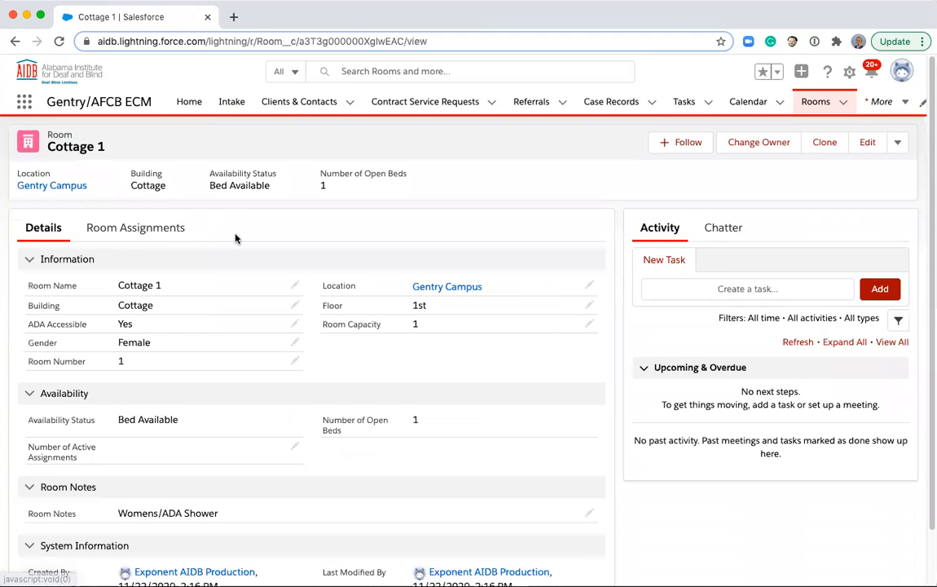
pyautogui.click(141, 240)
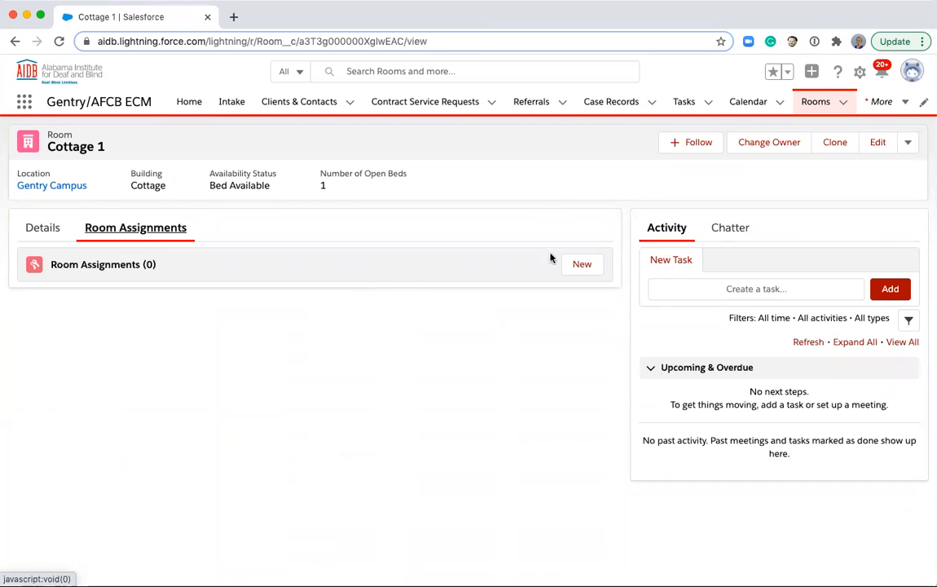
pyautogui.click(582, 264)
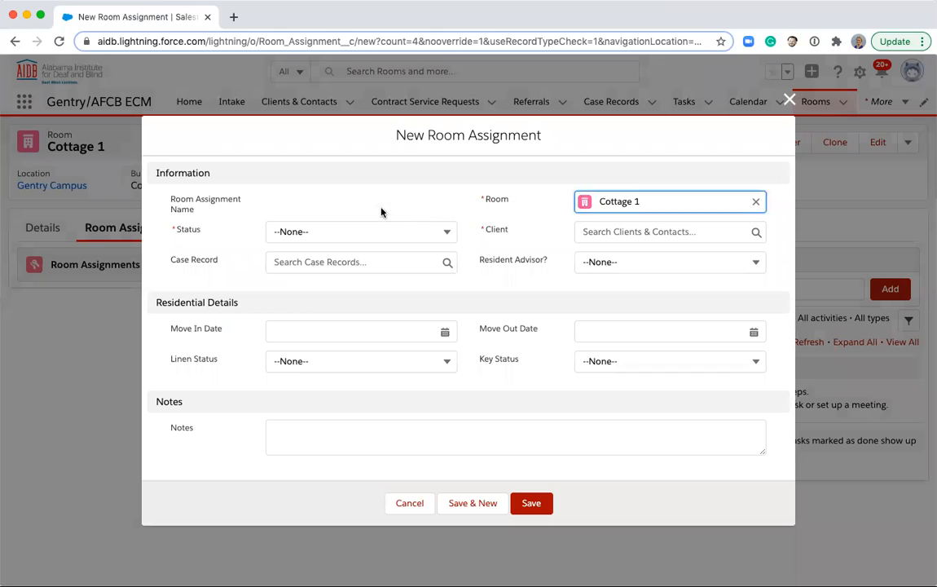
pyautogui.click(337, 229)
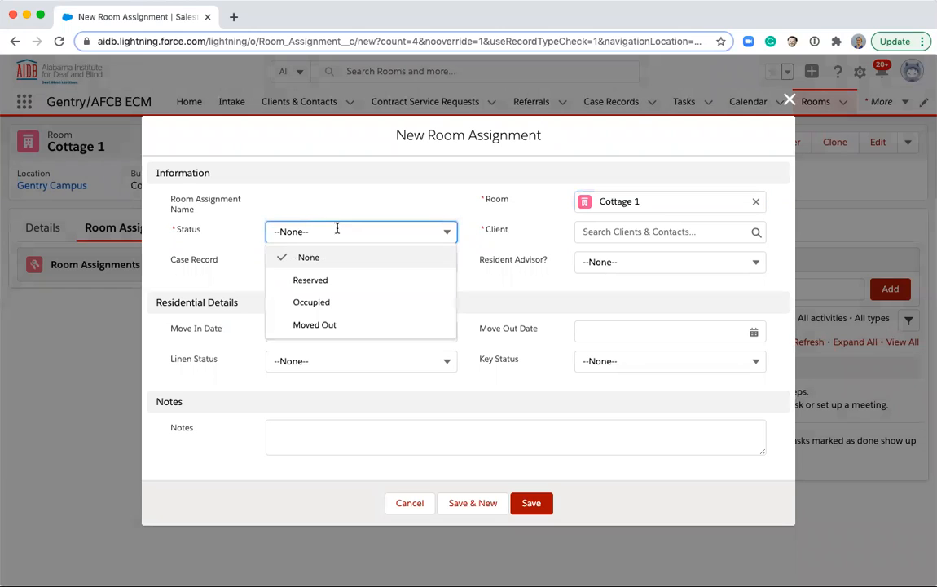
pyautogui.click(335, 274)
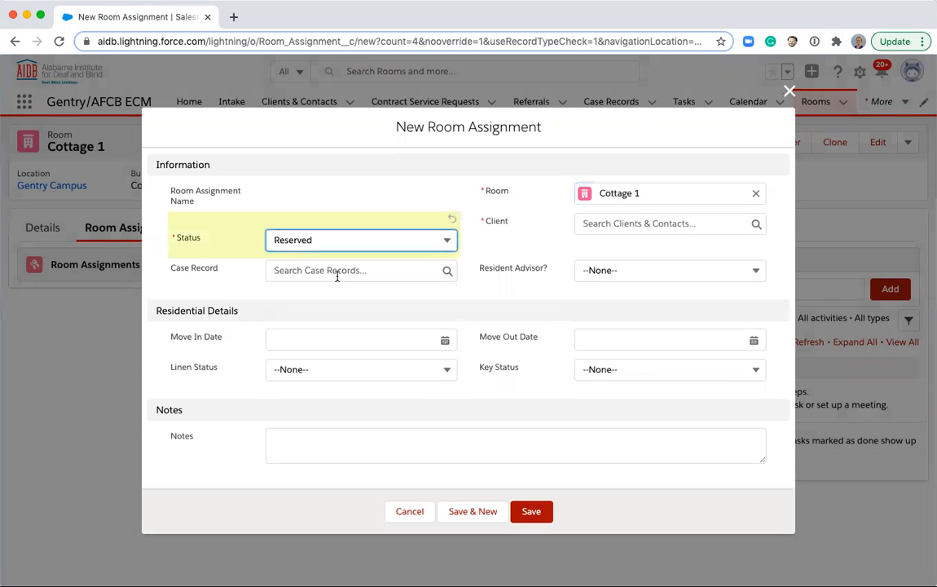
pyautogui.click(593, 229)
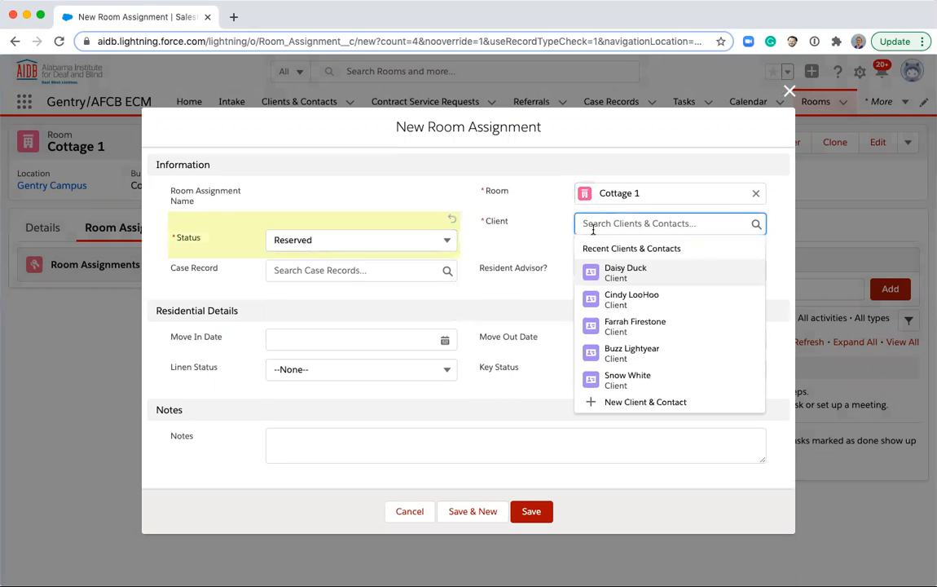
pyautogui.click(611, 274)
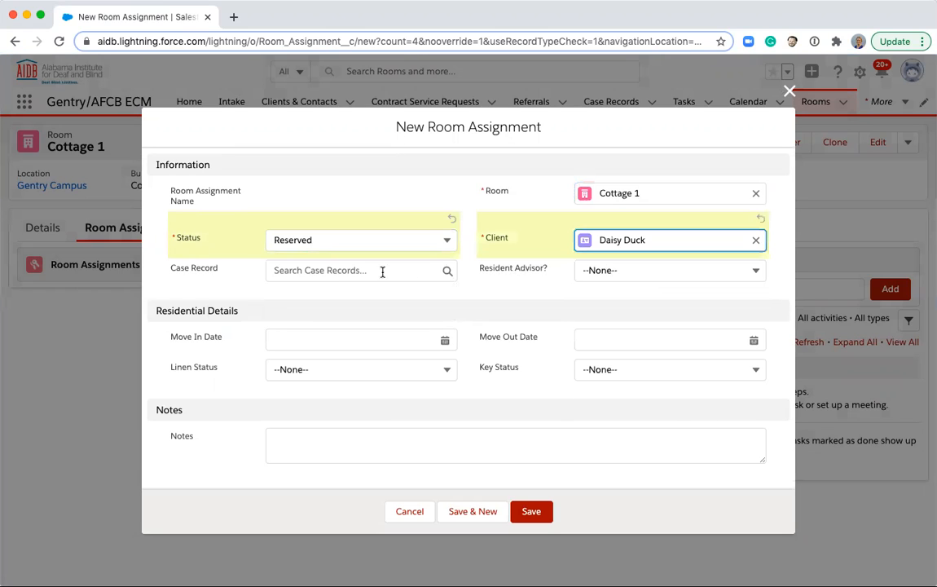
# Link the client's Adult 9/2020 case record to the room assignment and set Resident Advisor to No
pyautogui.click(346, 271)
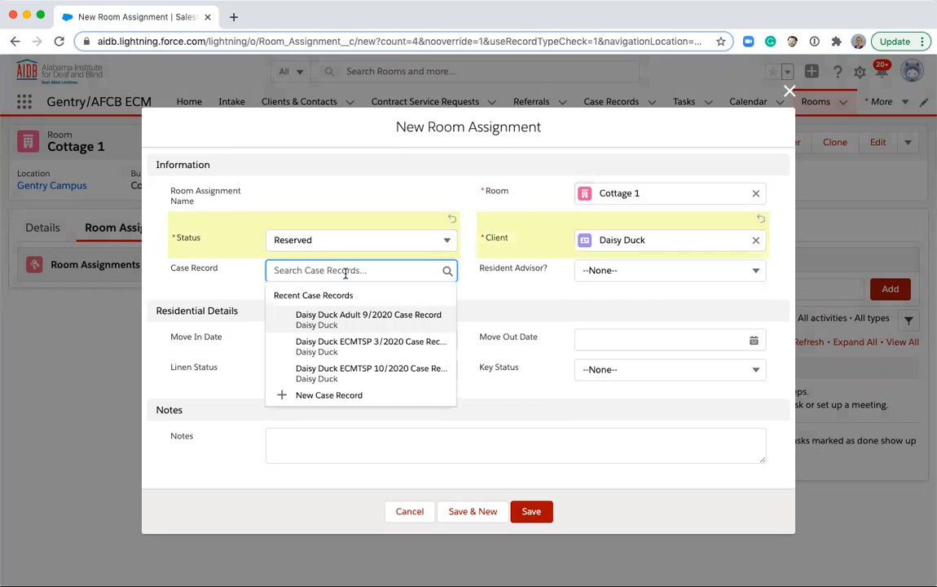
pyautogui.click(345, 320)
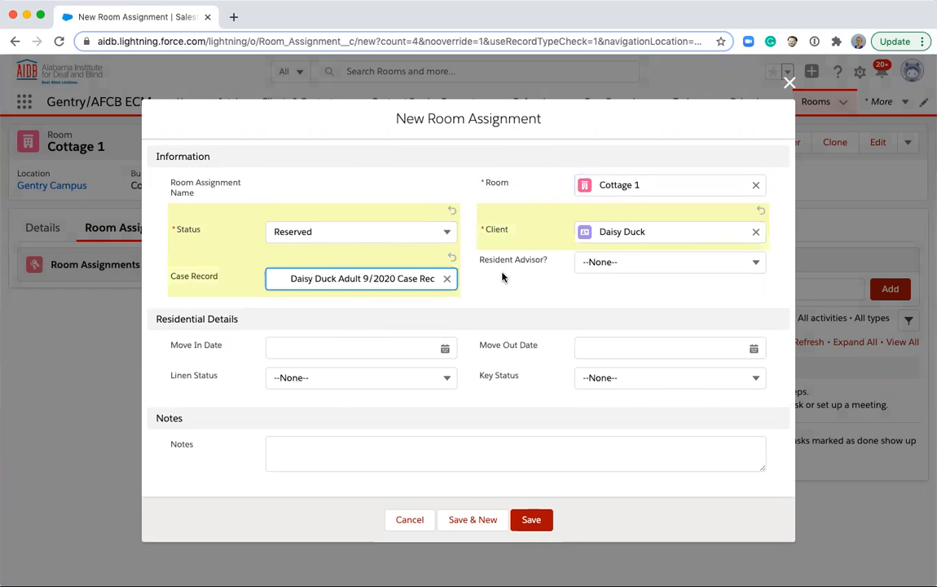
pyautogui.click(604, 262)
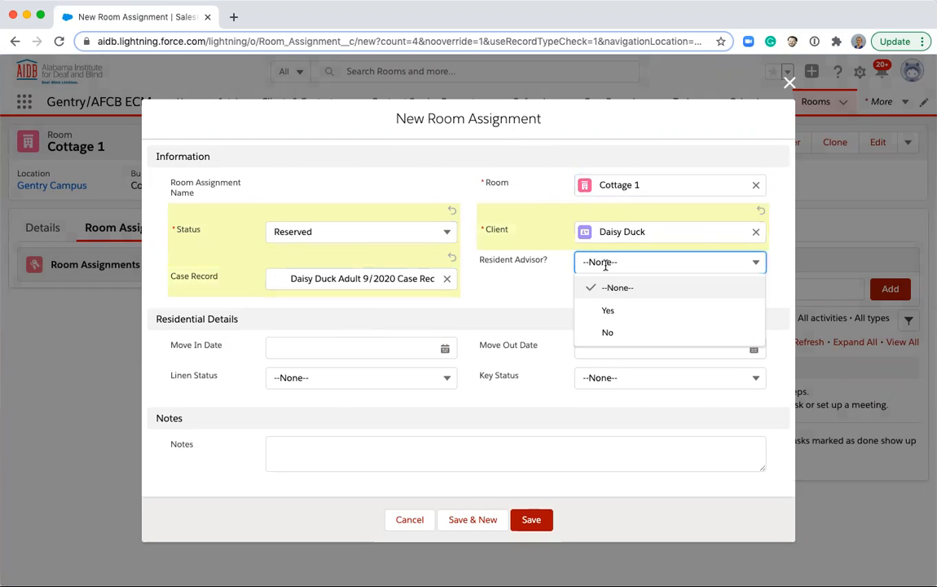
pyautogui.click(616, 331)
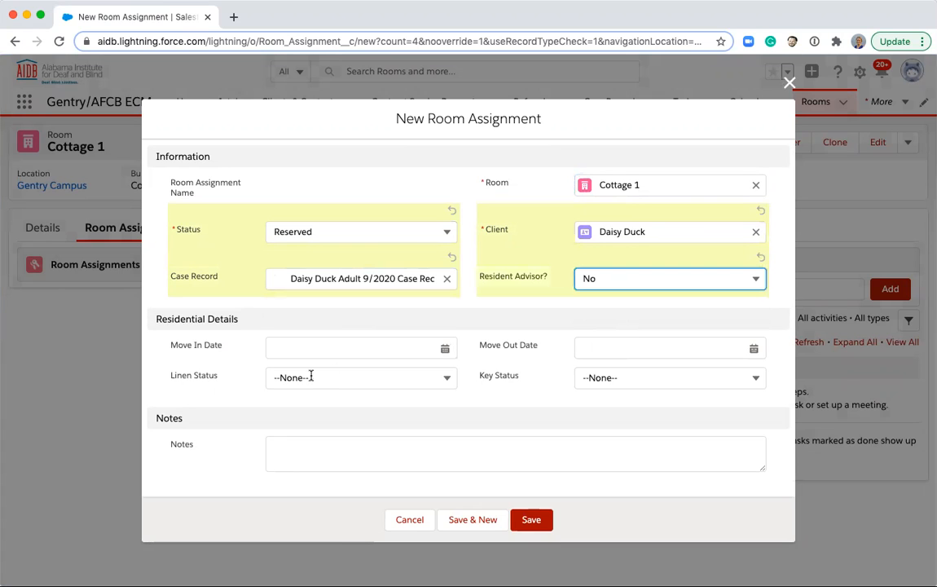
# Set the move-in date to 11/23/2020 and save the new room assignment, leaving the linen status unset
pyautogui.click(284, 343)
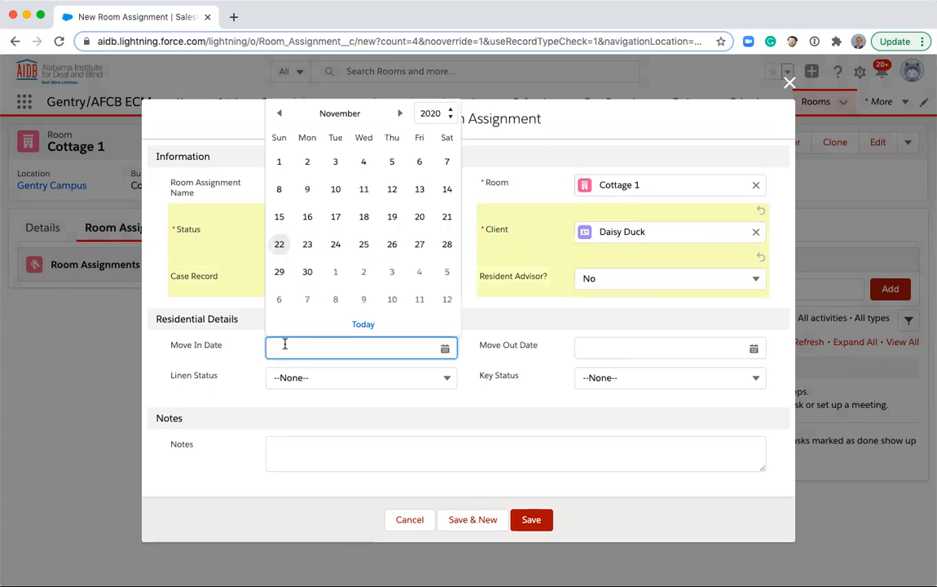
pyautogui.click(307, 243)
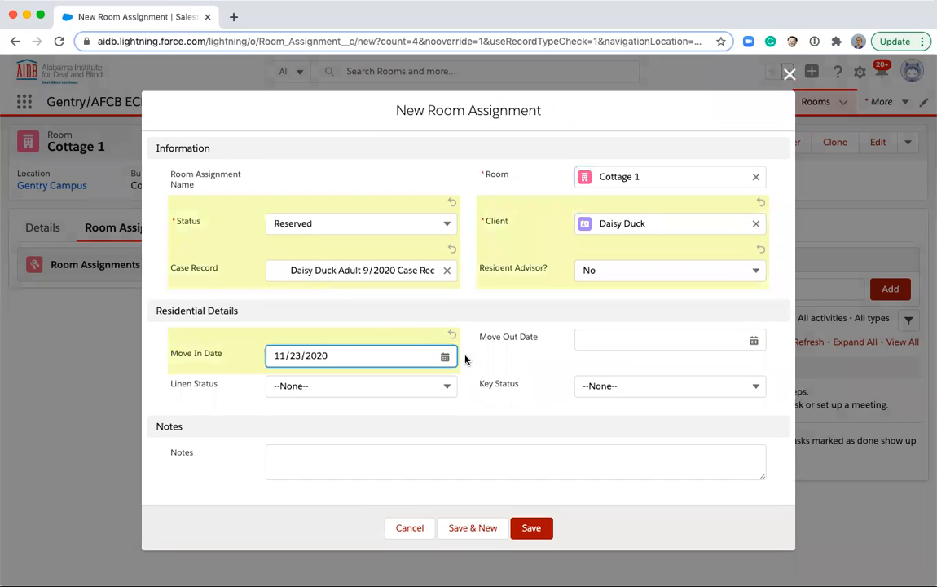
pyautogui.click(414, 385)
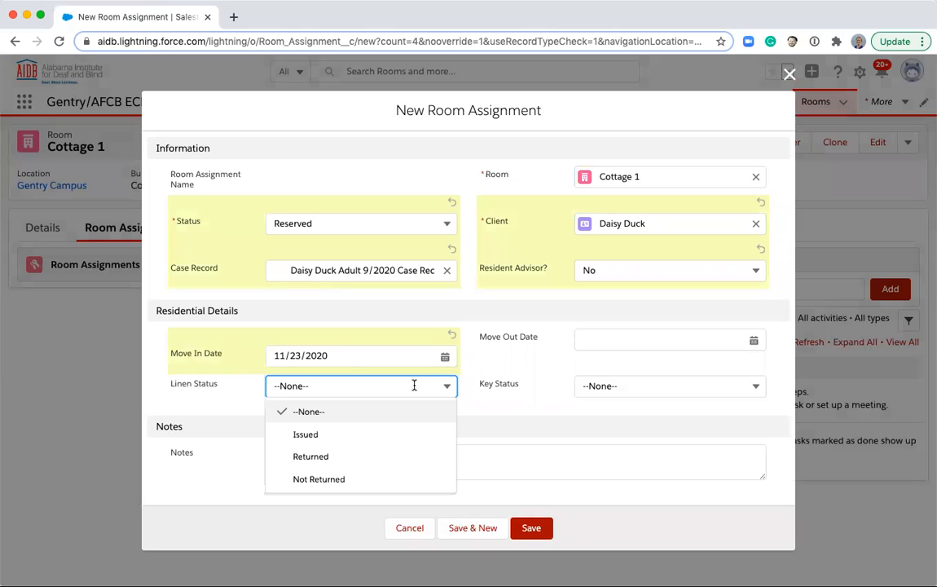
pyautogui.click(477, 358)
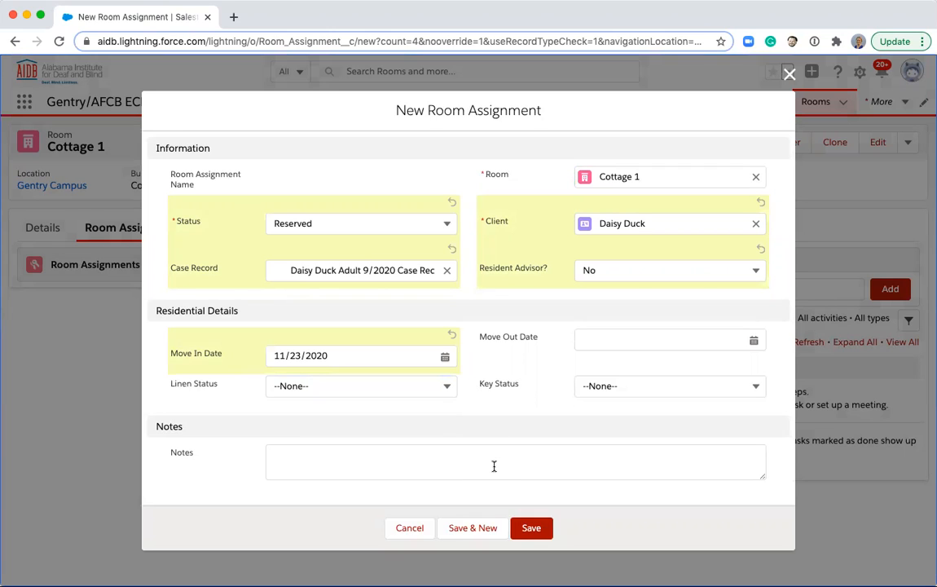
pyautogui.click(530, 528)
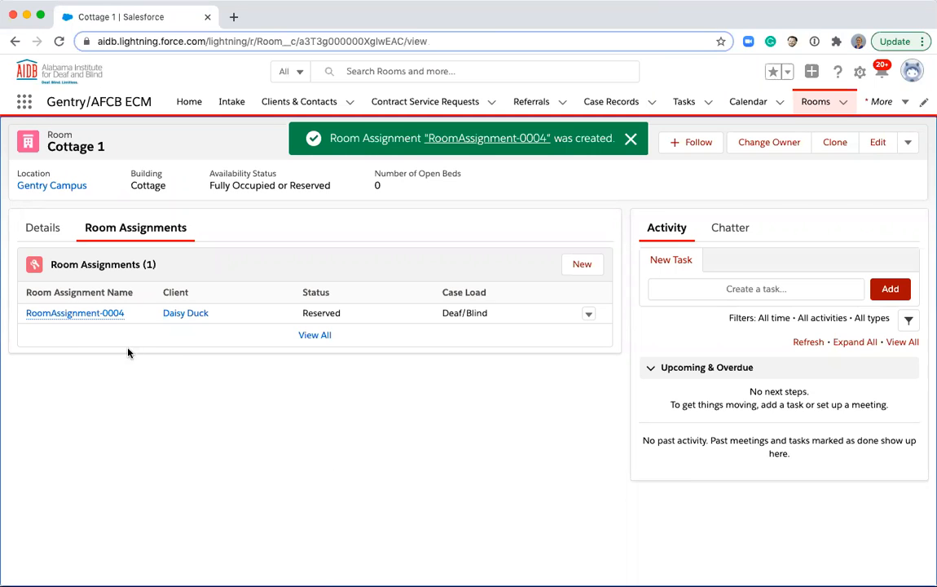
# Review Cottage 1's details and edit its reserved room assignment, setting the status to Occupied
pyautogui.click(37, 232)
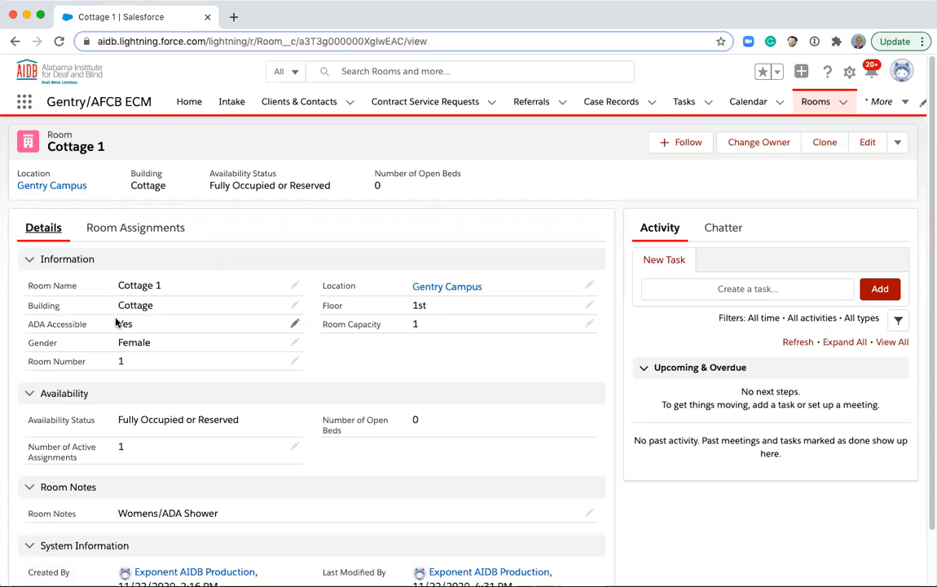
pyautogui.click(104, 232)
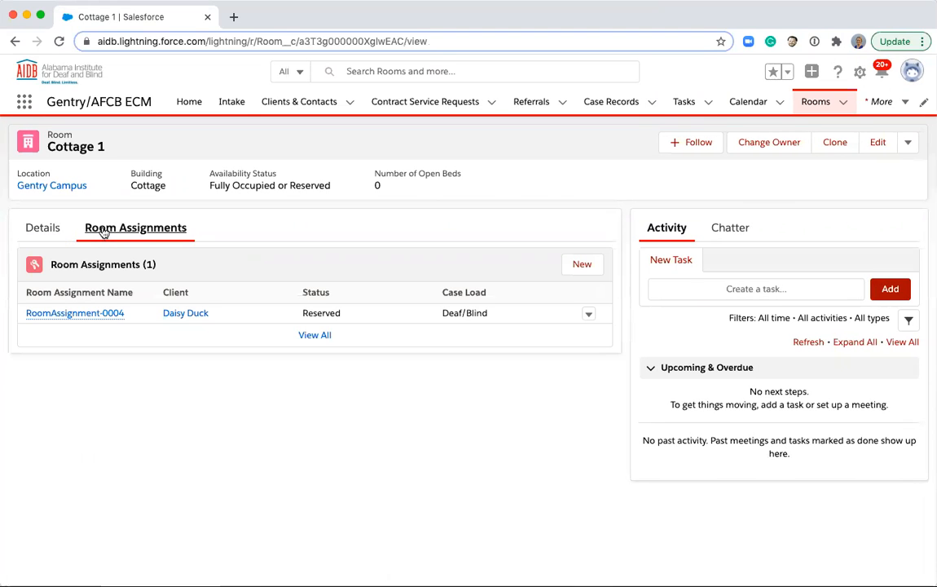
pyautogui.click(103, 318)
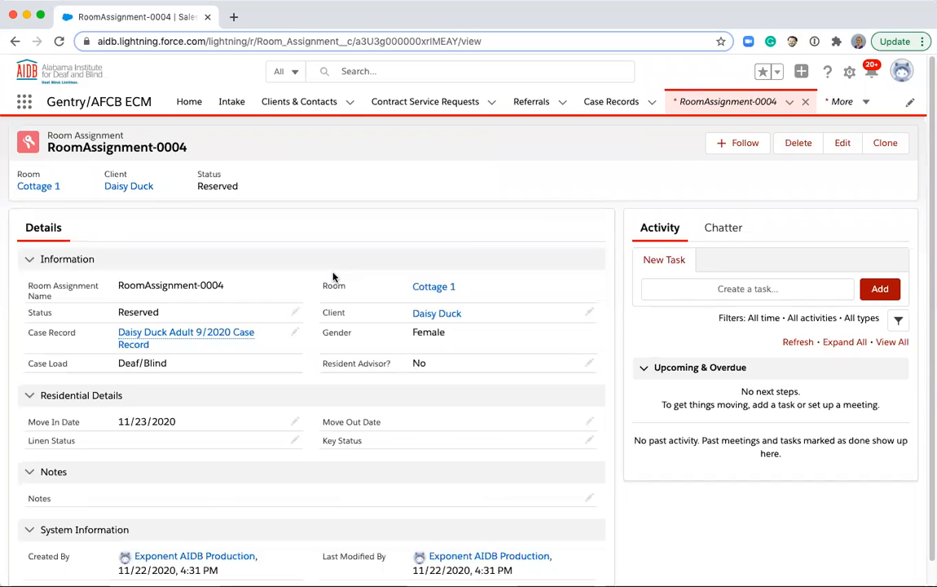
pyautogui.click(837, 151)
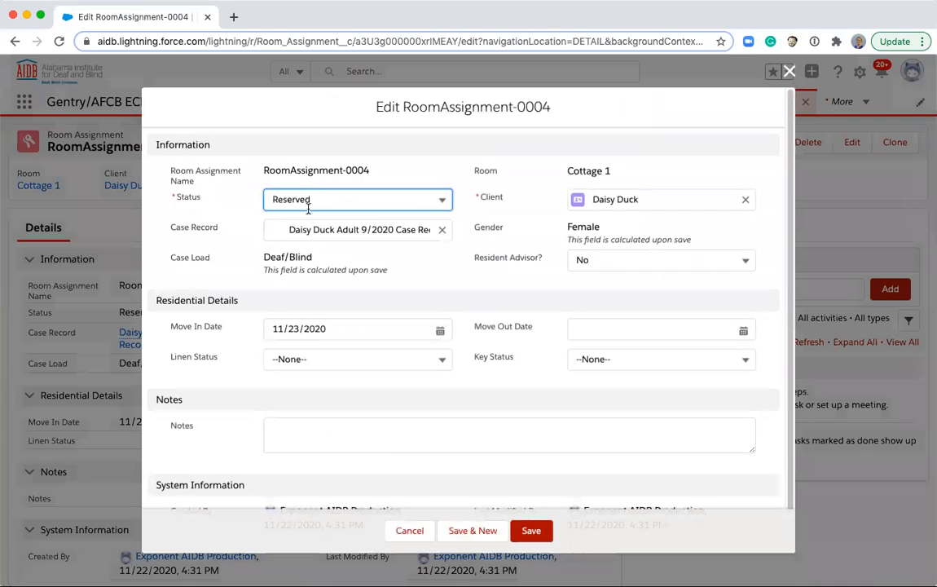
pyautogui.click(306, 202)
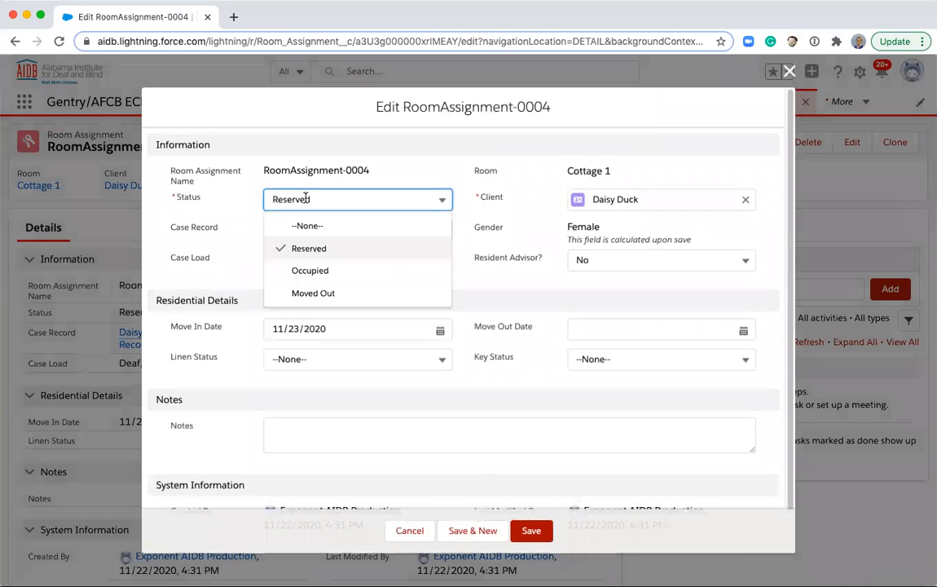
pyautogui.click(313, 270)
pyautogui.scroll(-1, 315, 316)
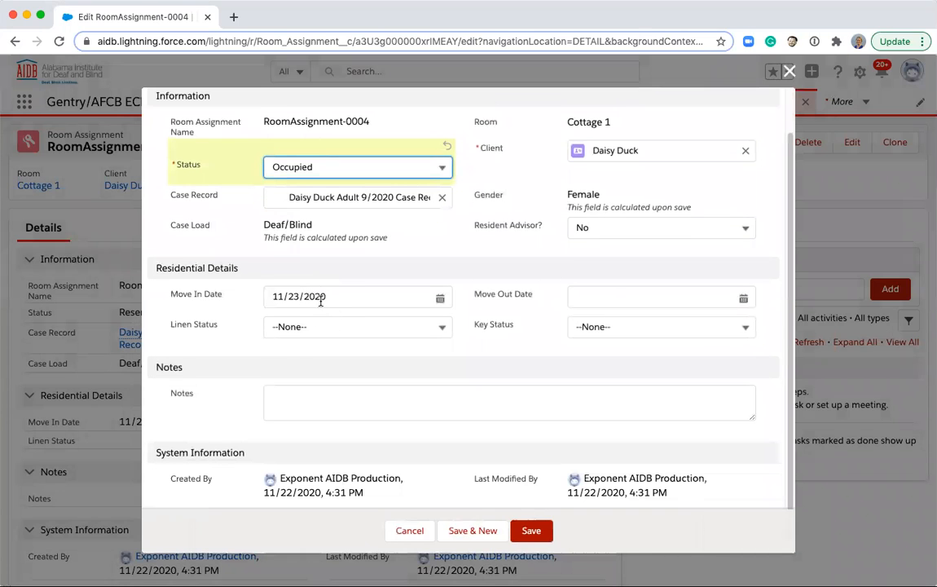
# Set the linen status and key status to Issued and save the room assignment
pyautogui.click(318, 327)
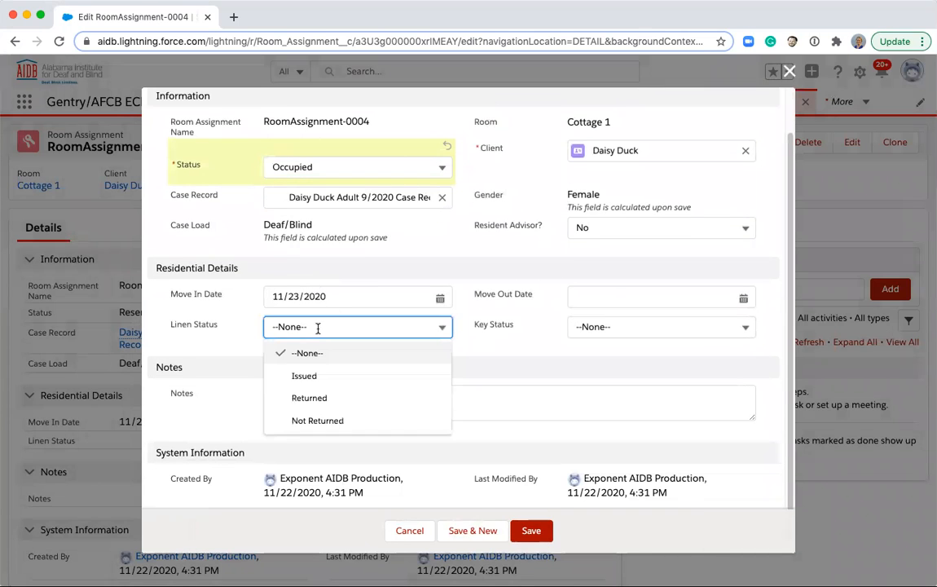
pyautogui.click(328, 377)
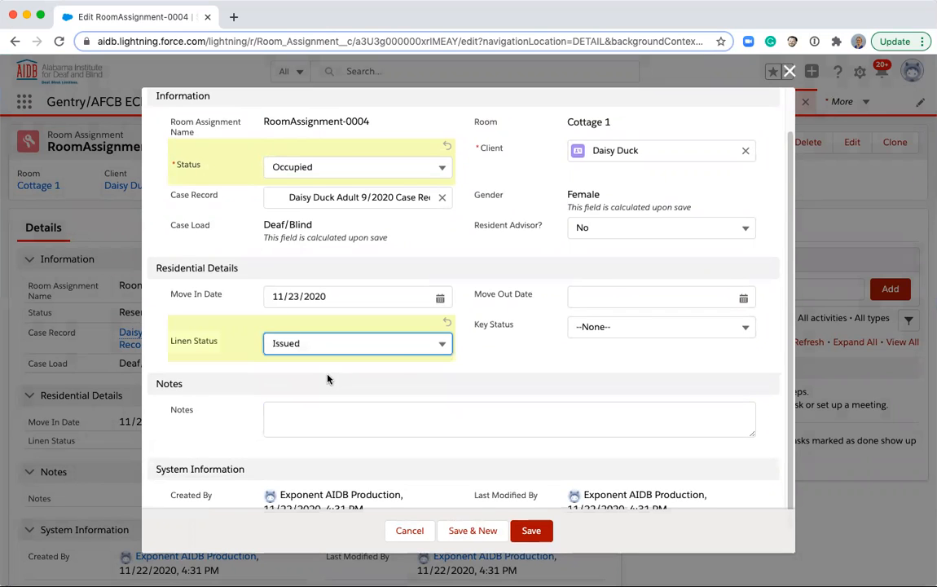
pyautogui.click(619, 326)
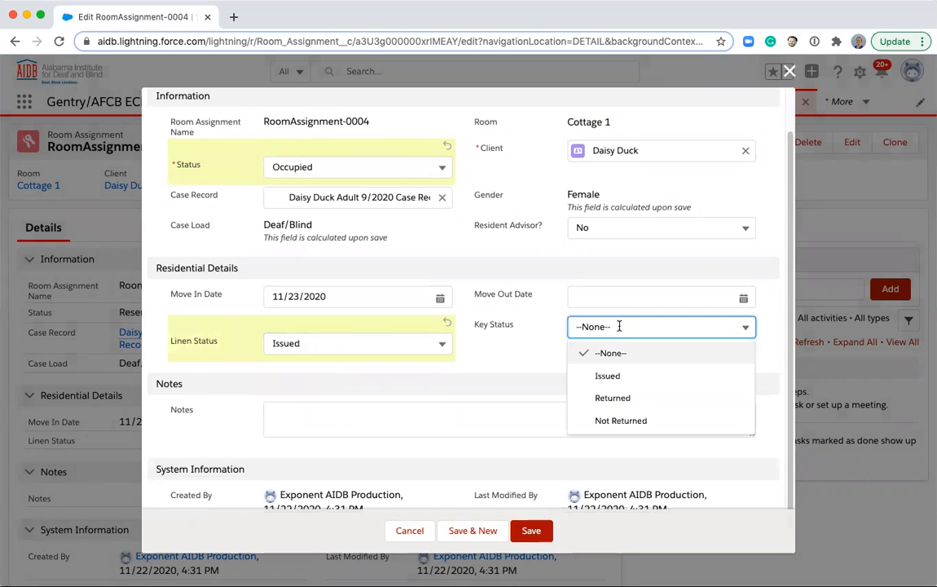
pyautogui.click(616, 377)
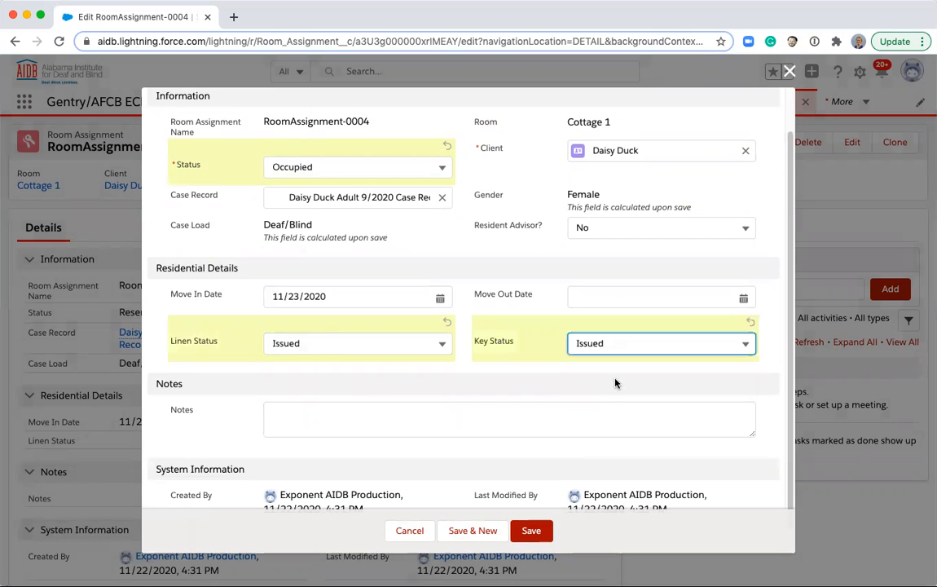
pyautogui.click(527, 530)
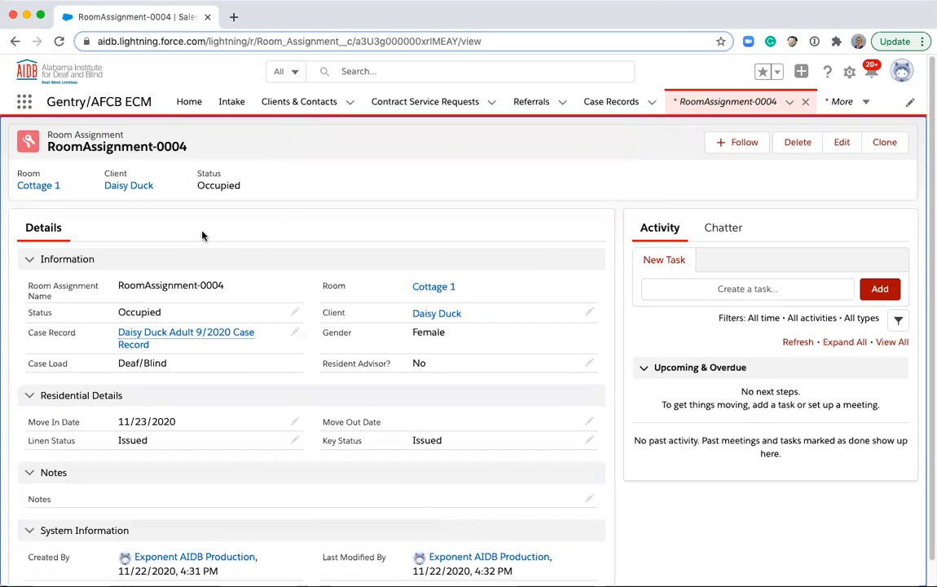
# Return to the Cottage 1 room record and view its list of room assignments
pyautogui.click(430, 290)
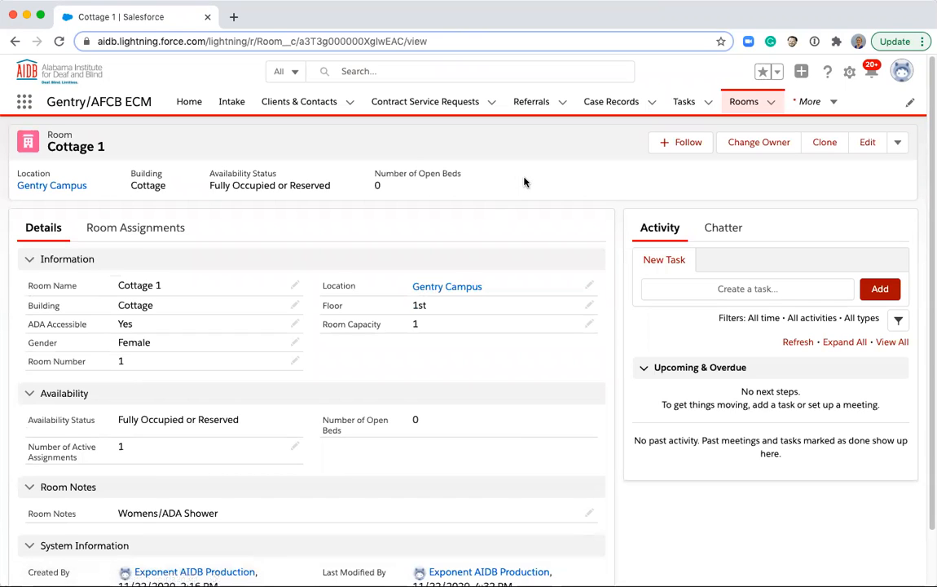
pyautogui.click(650, 104)
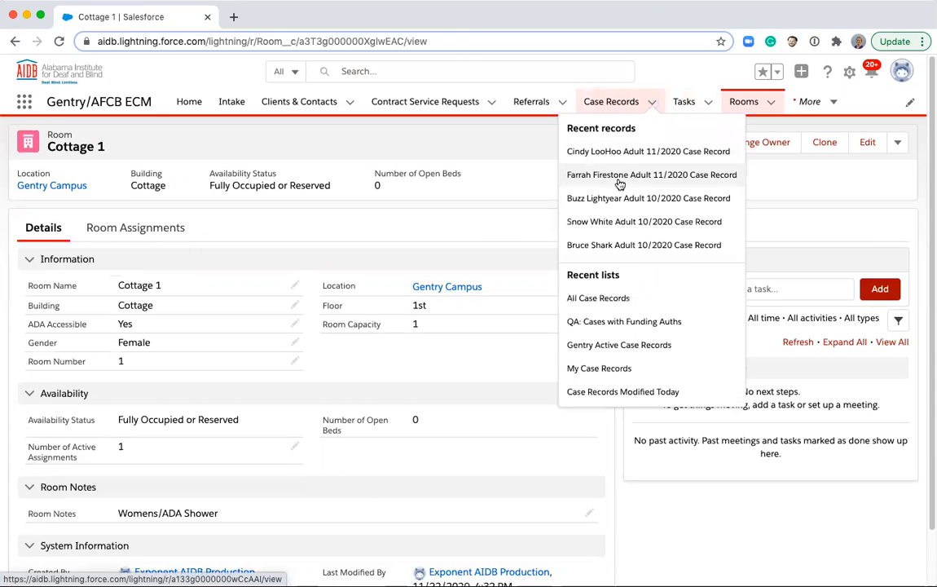
pyautogui.click(499, 217)
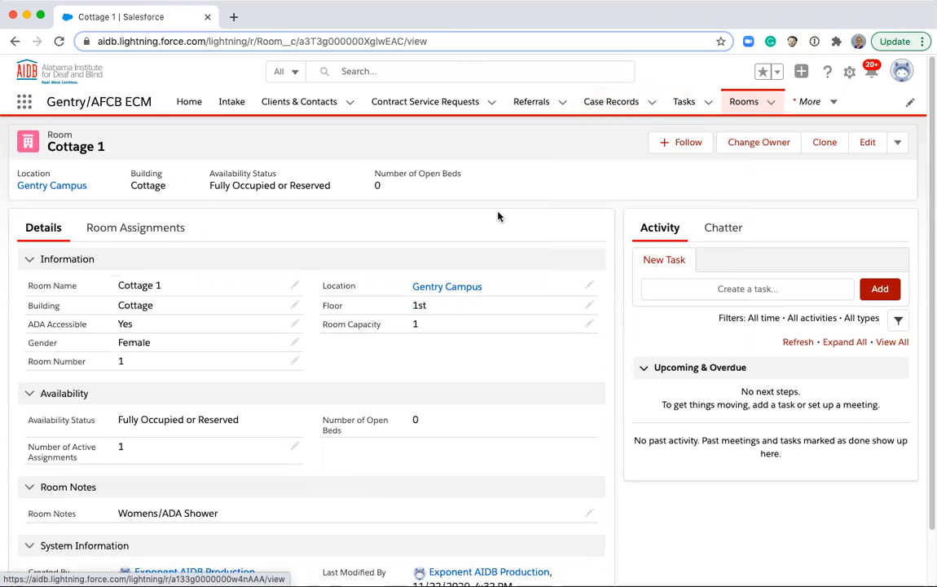
pyautogui.click(138, 229)
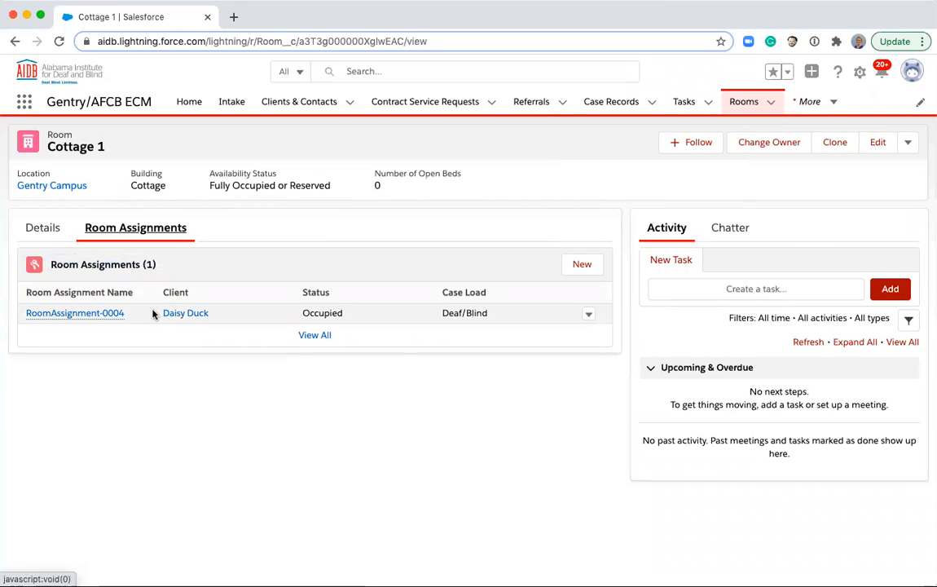
# Search for the client by name, open their Adult 9/2020 case record and view its history
pyautogui.moveTo(106, 320)
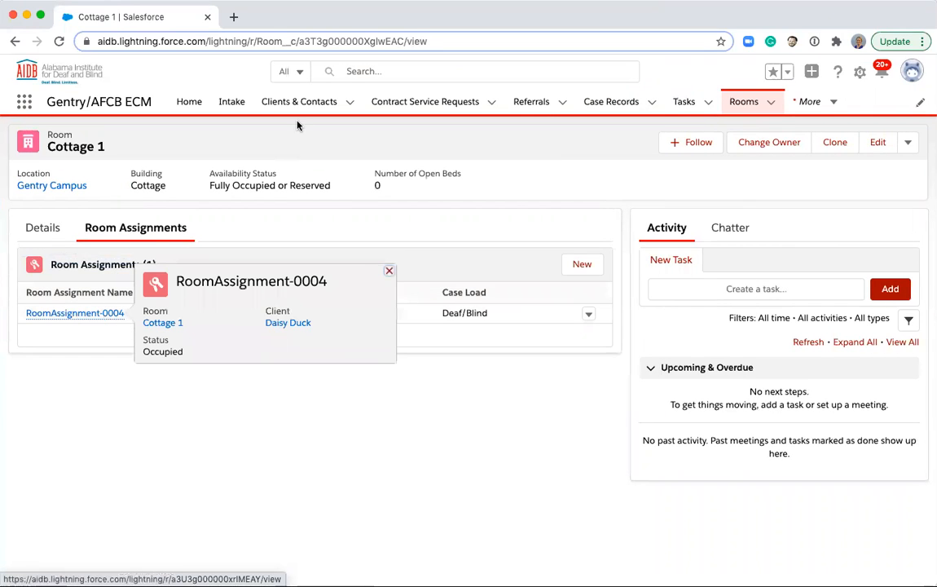
pyautogui.click(380, 71)
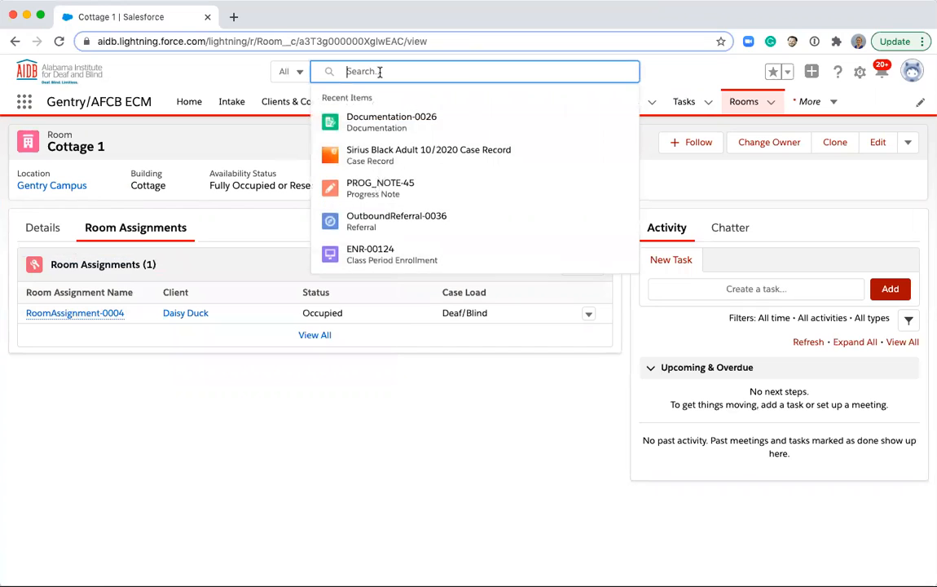
pyautogui.write('dai')
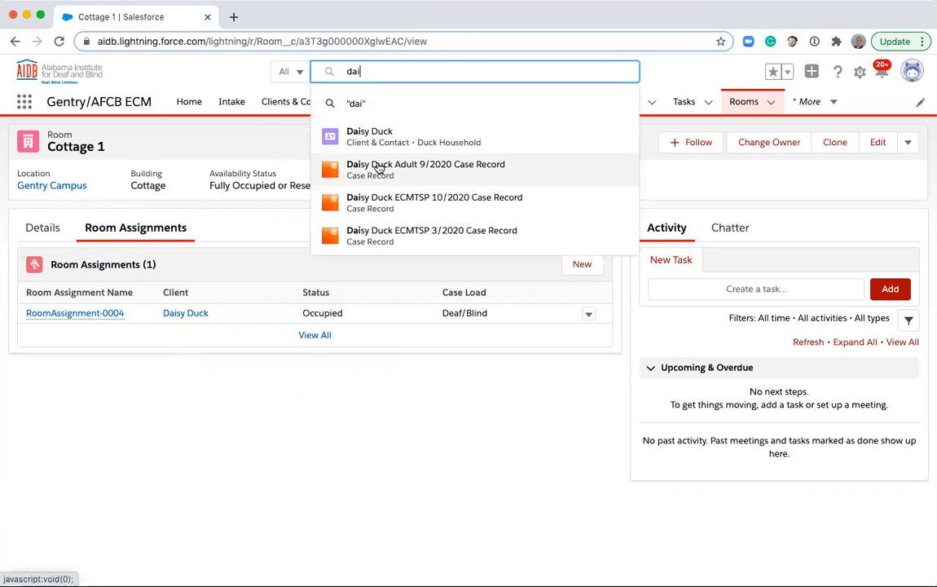
pyautogui.click(379, 168)
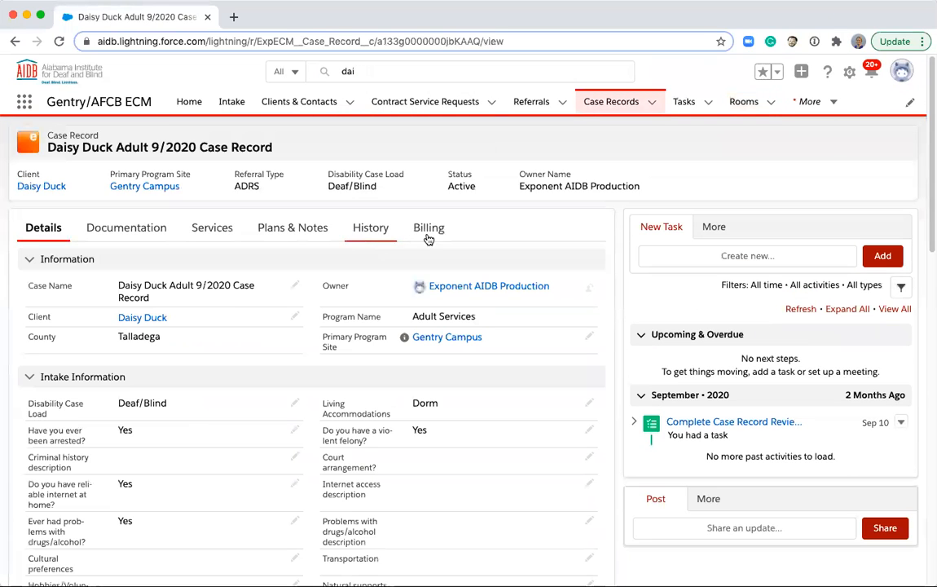
pyautogui.click(374, 236)
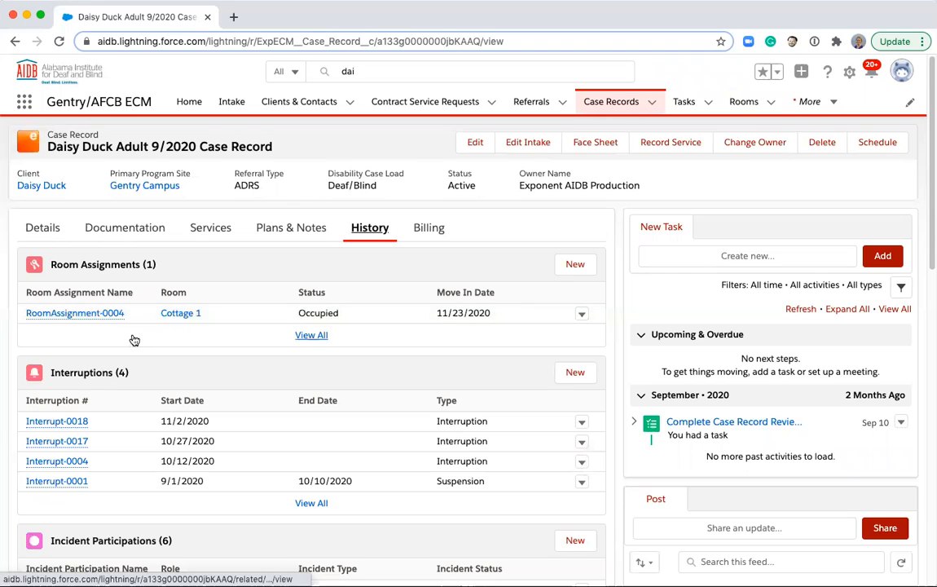
# Edit the Cottage 1 room assignment from the case record and set its status to Moved Out
pyautogui.click(580, 317)
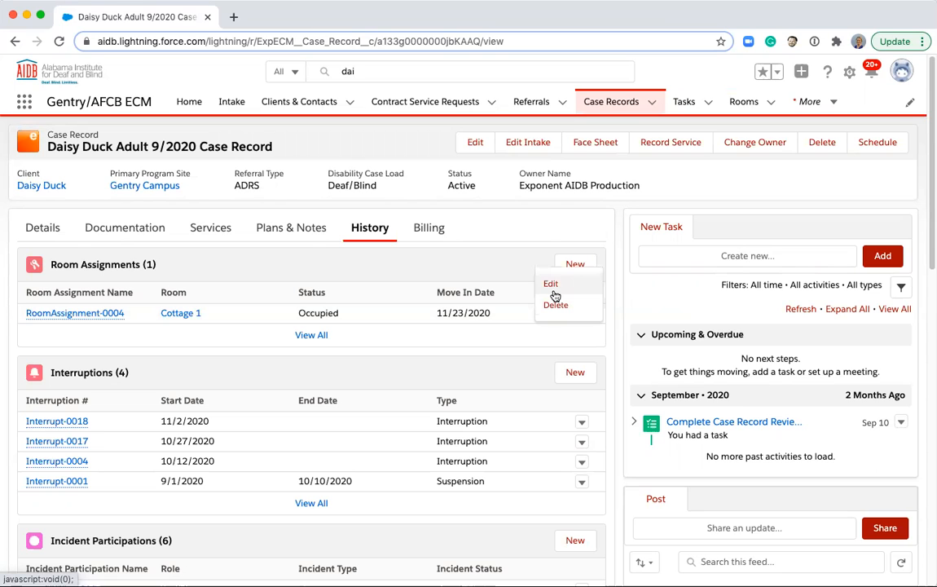
pyautogui.click(553, 291)
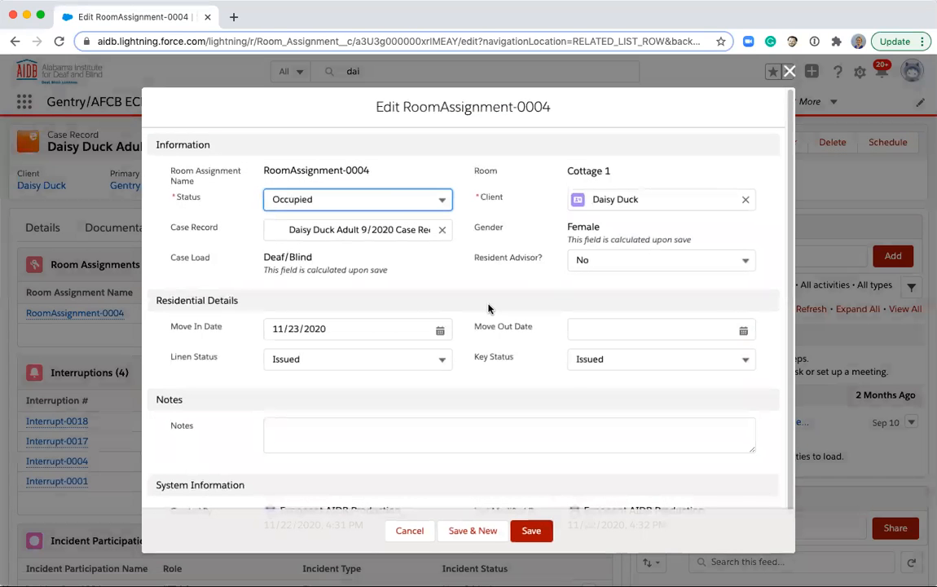
pyautogui.click(387, 196)
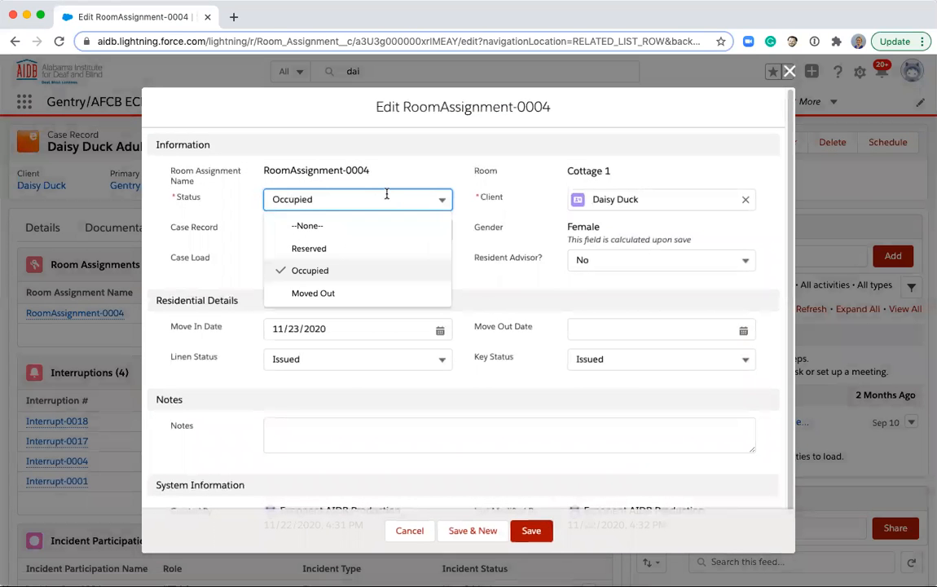
pyautogui.click(379, 295)
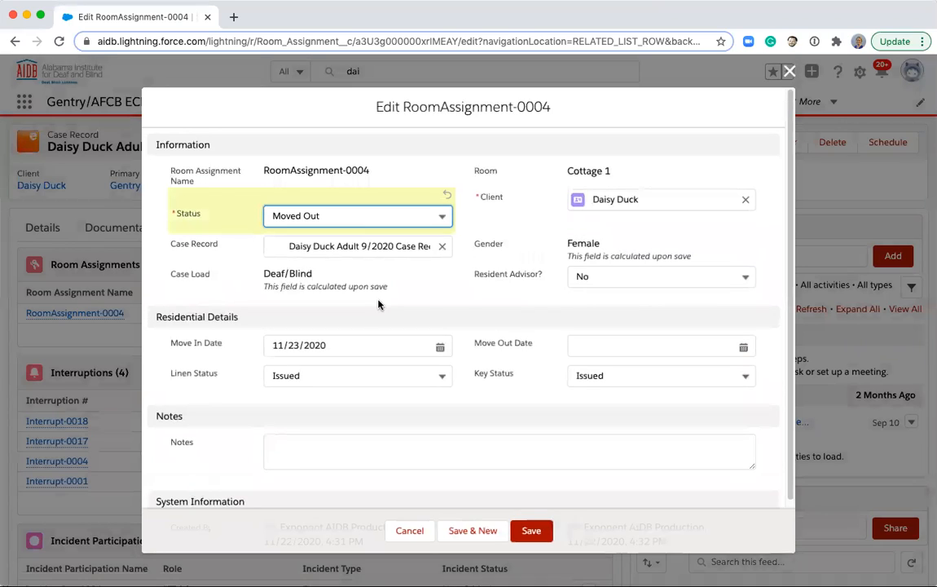
# Set the linen status and key status to Returned and save the room assignment
pyautogui.click(354, 374)
pyautogui.click(349, 446)
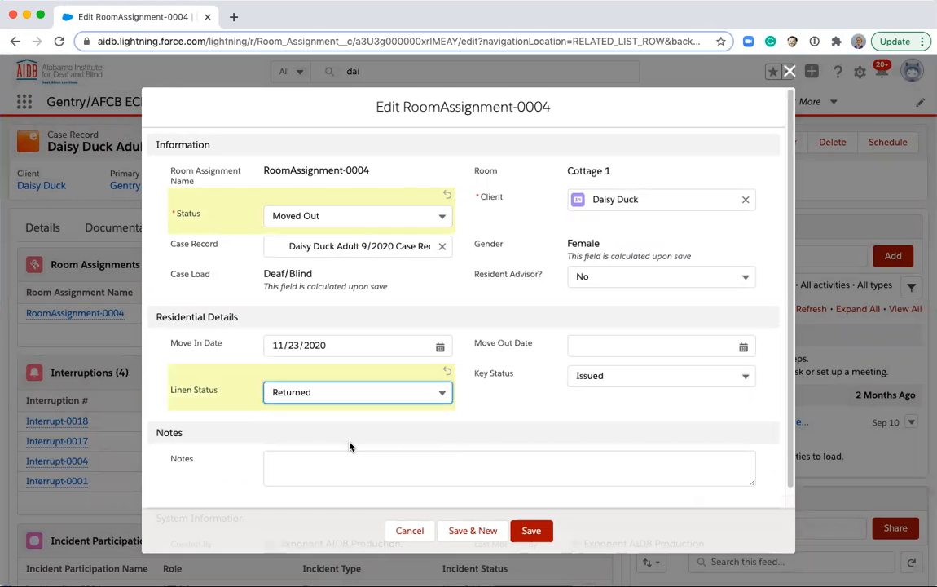
pyautogui.click(600, 374)
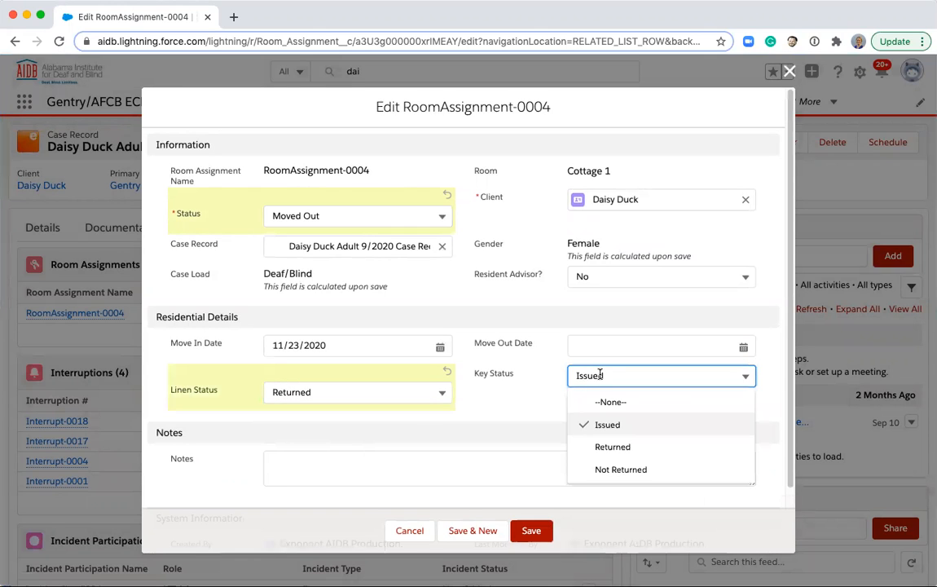
pyautogui.click(611, 447)
pyautogui.click(534, 531)
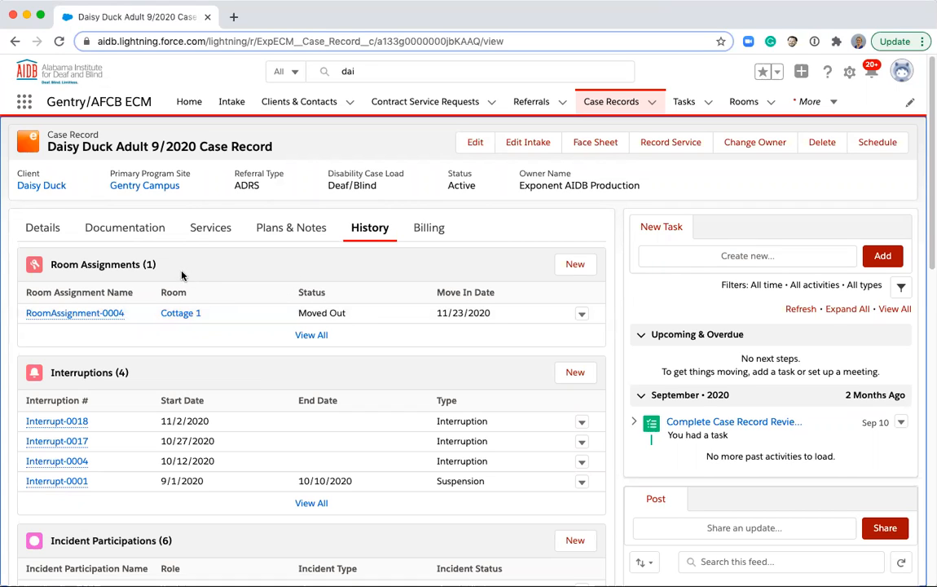
# Start a new documentation record of type Residential Checklist from the case record's documentation list
pyautogui.click(129, 236)
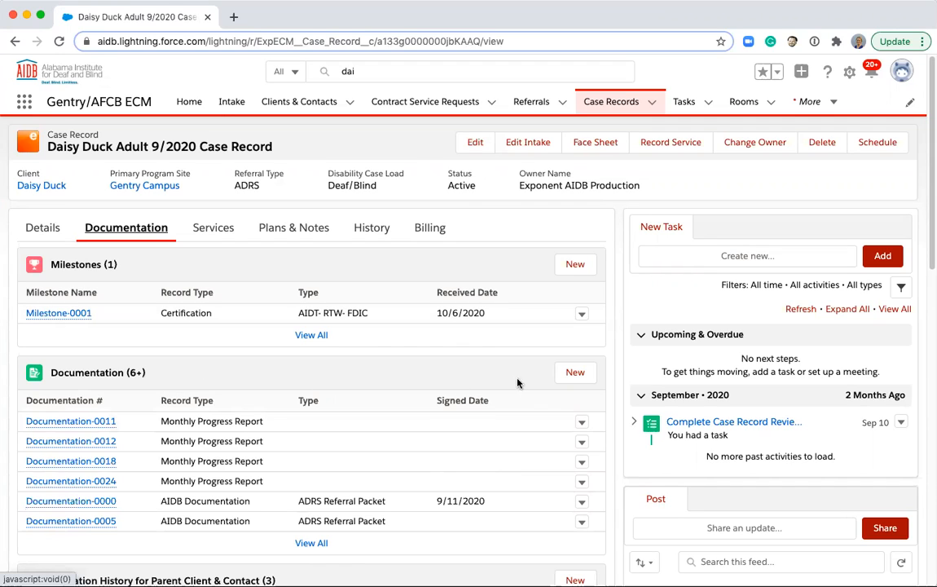
pyautogui.click(574, 373)
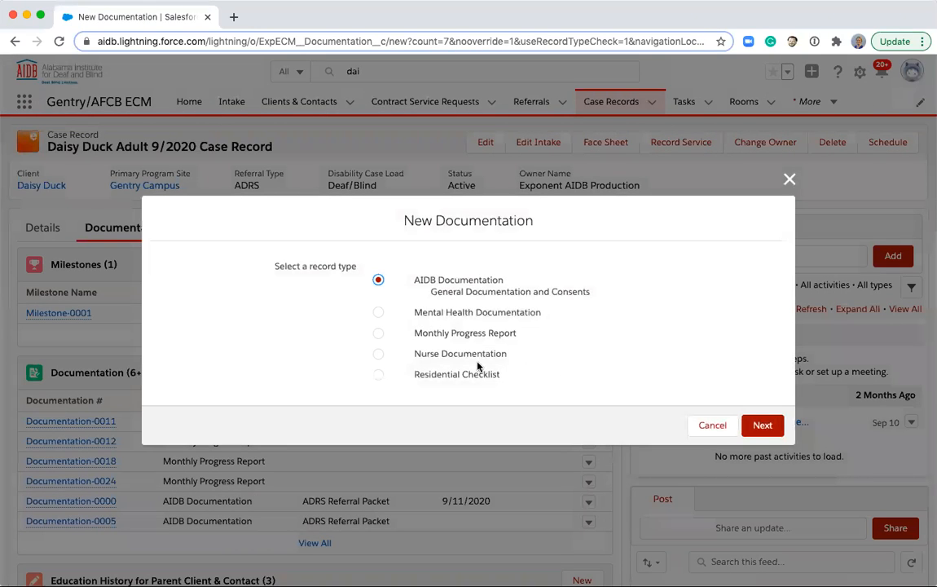
pyautogui.click(445, 374)
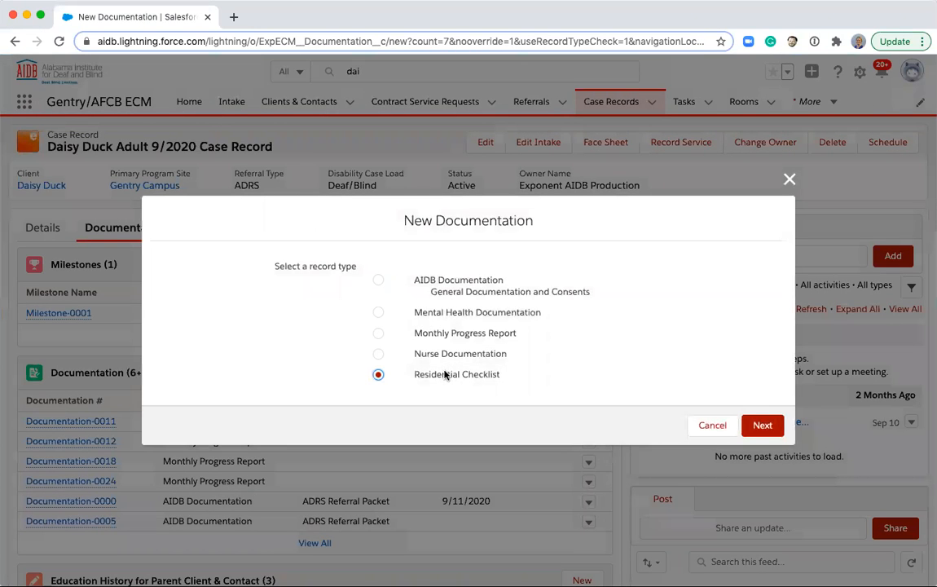
pyautogui.click(762, 424)
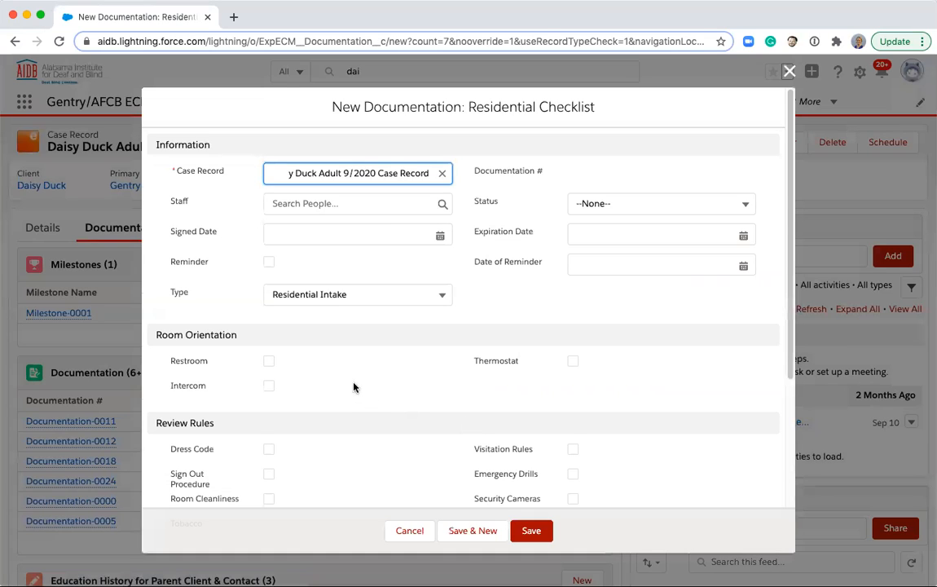
# Assign Exponent AIDB Production as staff and set the checklist status to Completed, leaving the signed date blank
pyautogui.click(302, 198)
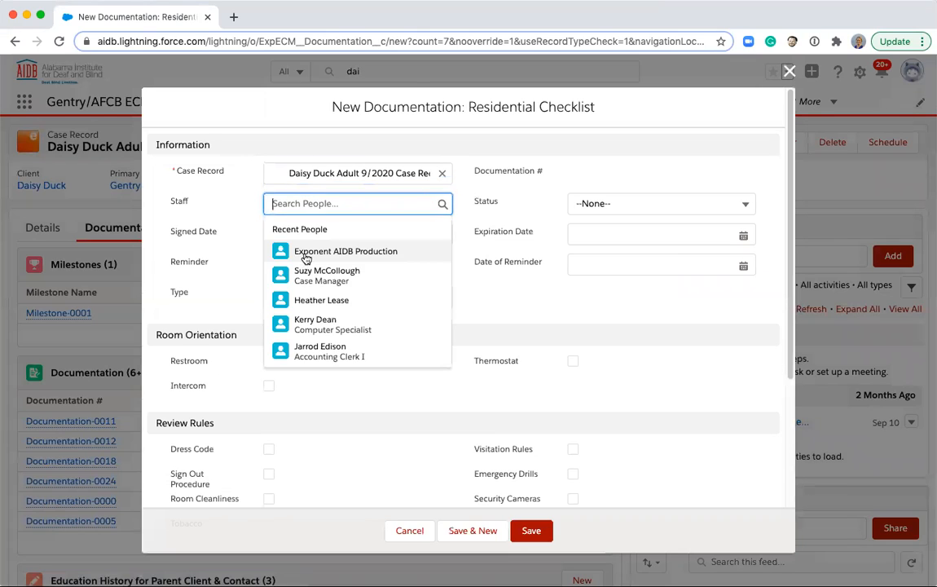
pyautogui.click(306, 254)
pyautogui.click(592, 203)
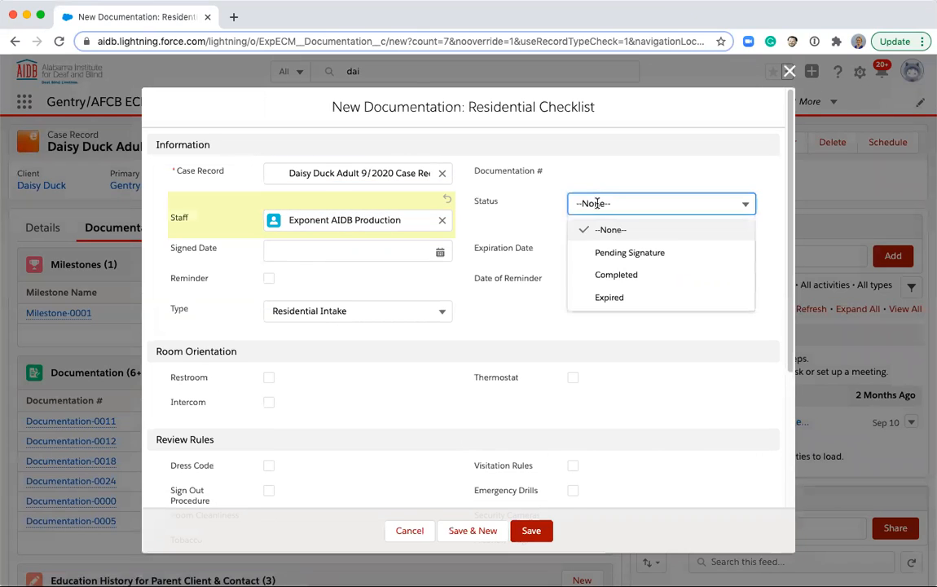
pyautogui.click(635, 277)
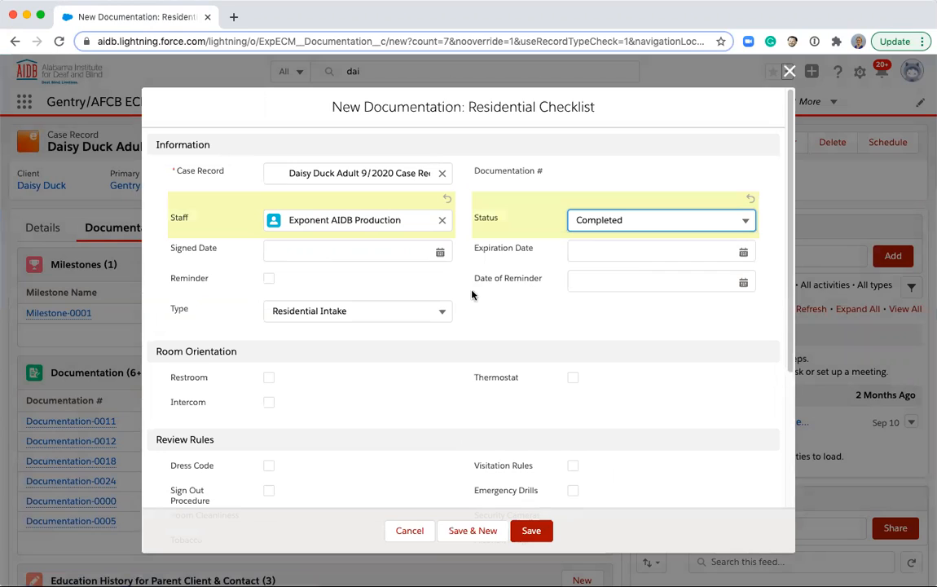
pyautogui.click(342, 251)
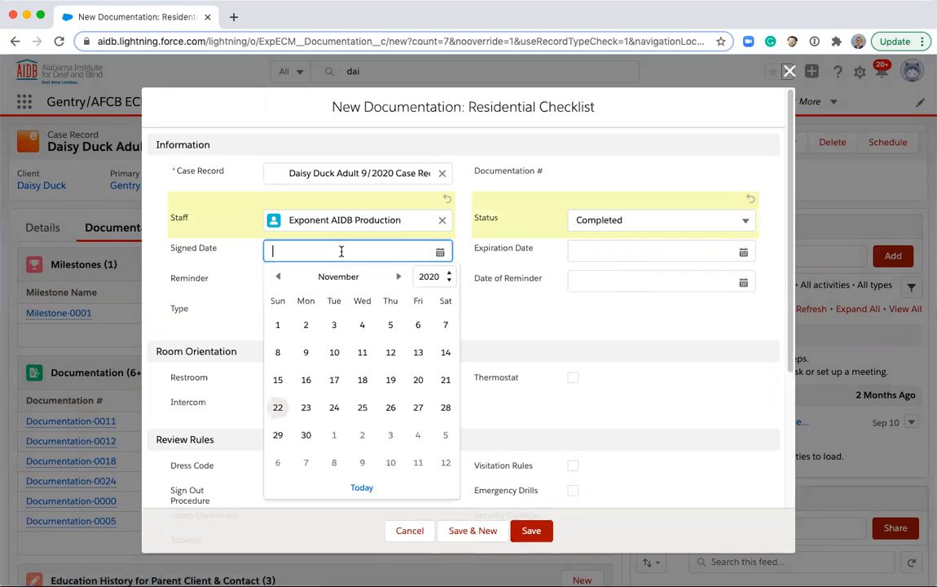
pyautogui.click(447, 250)
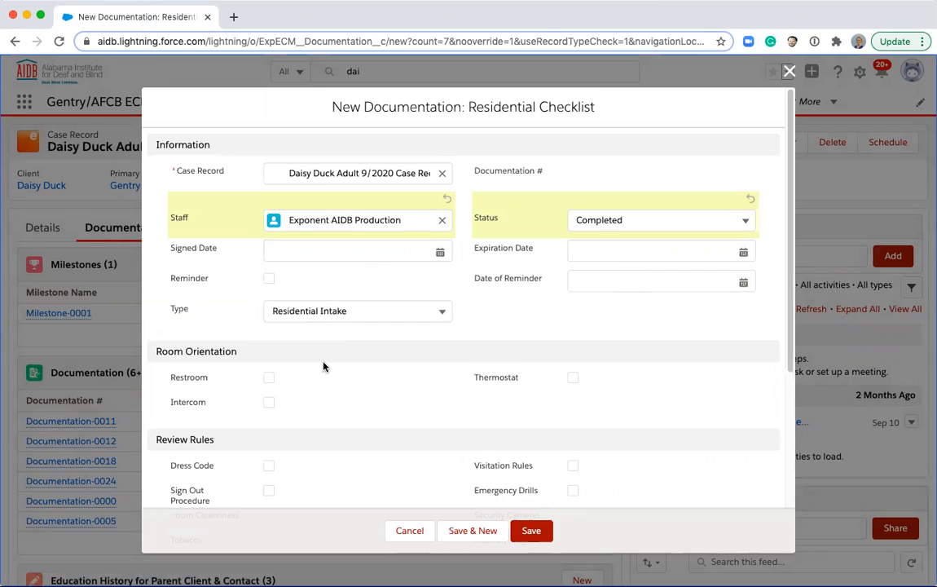
# Mark Restroom, Thermostat and Intercom as covered under Room Orientation
pyautogui.scroll(-2, 324, 367)
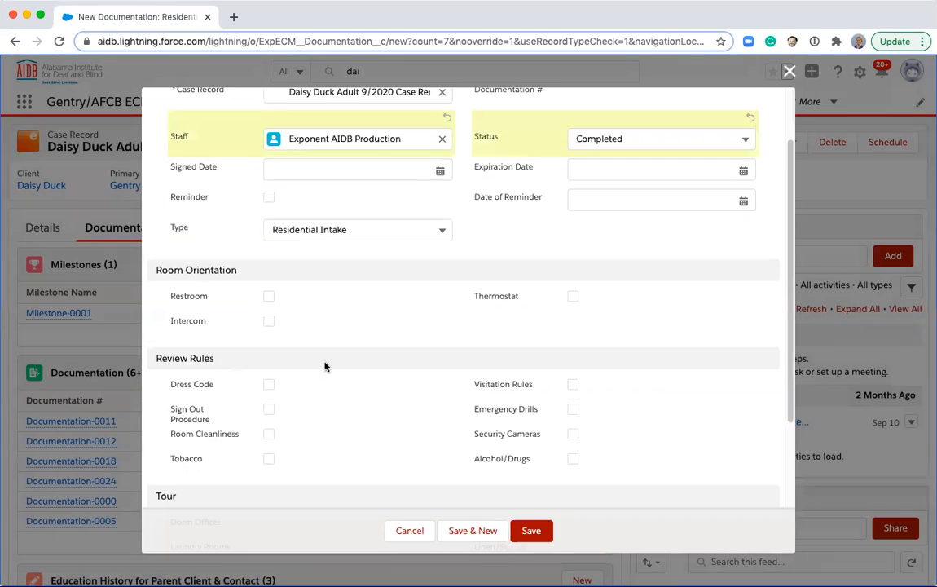
pyautogui.click(269, 298)
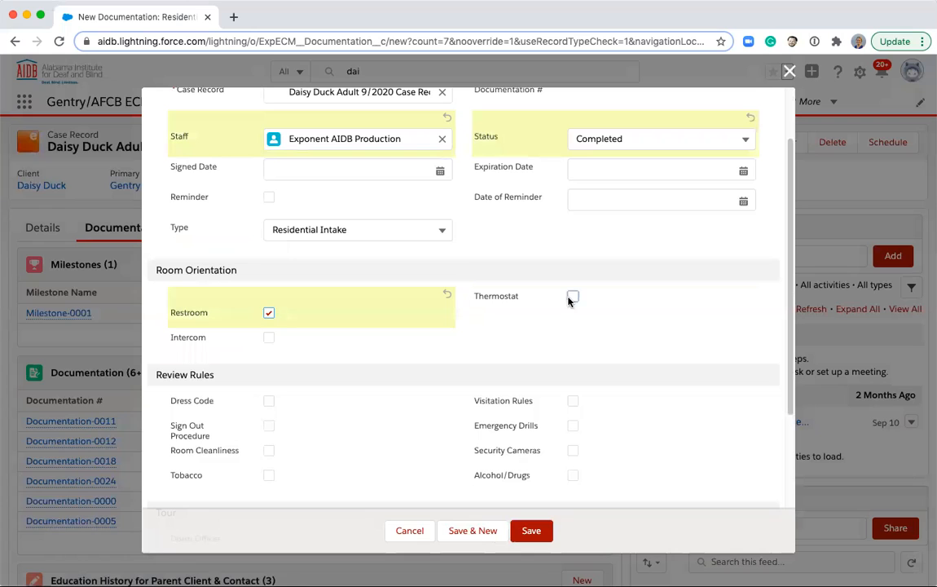
pyautogui.click(571, 298)
pyautogui.click(270, 338)
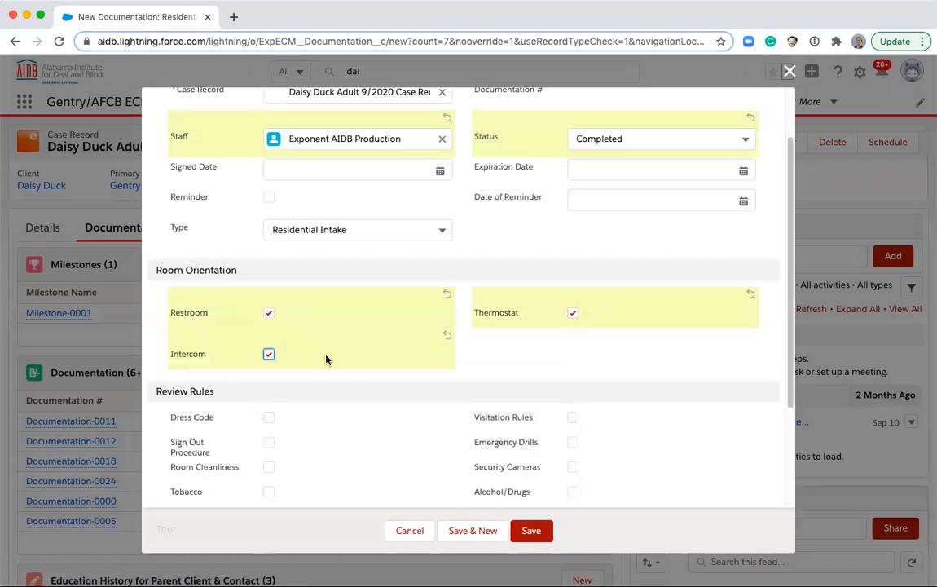
# Mark Dress Code, Visitation Rules, Sign Out Procedure and Emergency Drills as covered under Review Rules
pyautogui.scroll(-3, 326, 358)
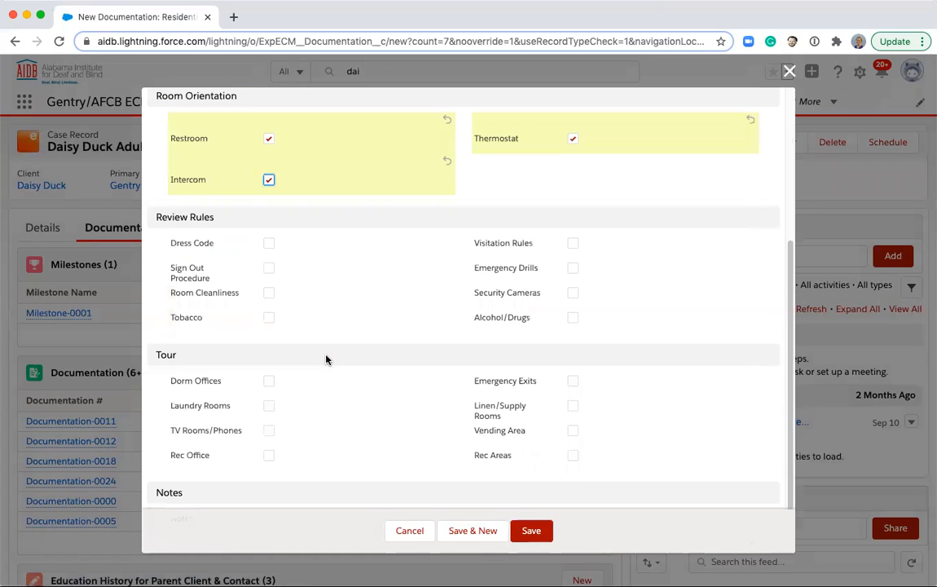
pyautogui.click(269, 247)
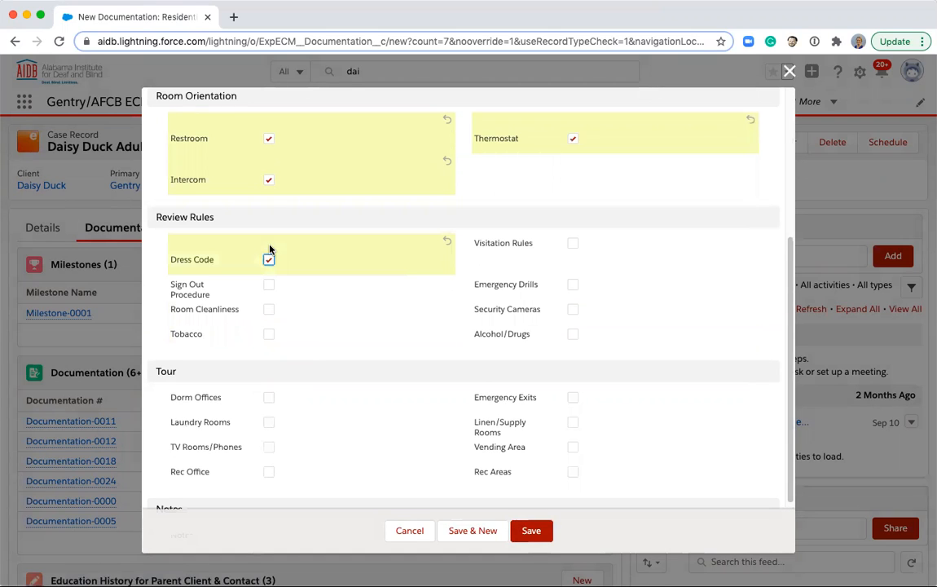
pyautogui.click(573, 246)
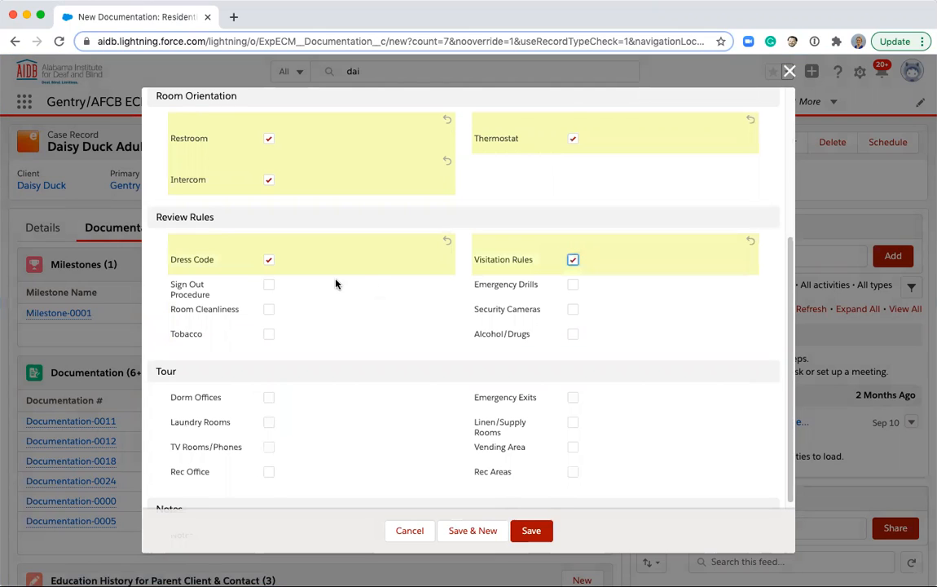
pyautogui.click(268, 285)
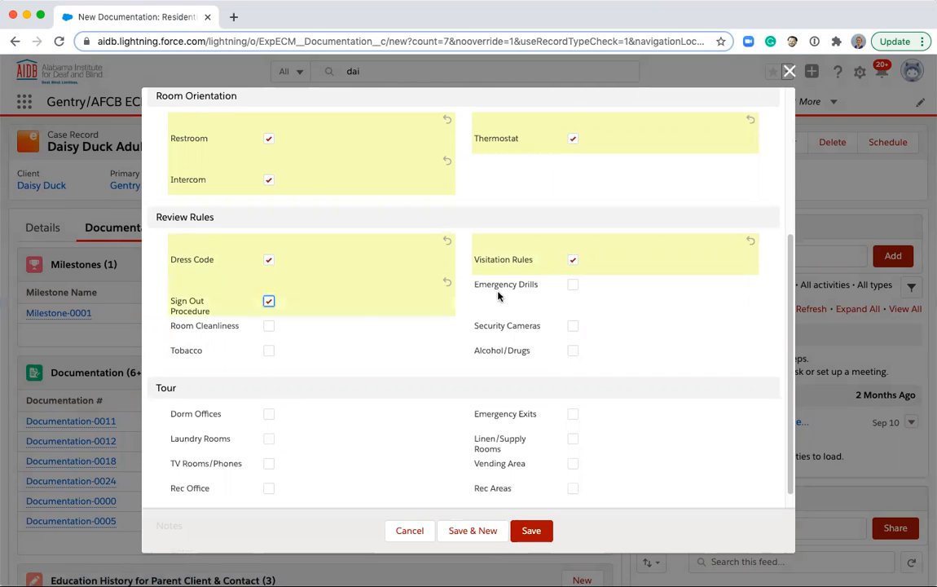
pyautogui.click(573, 285)
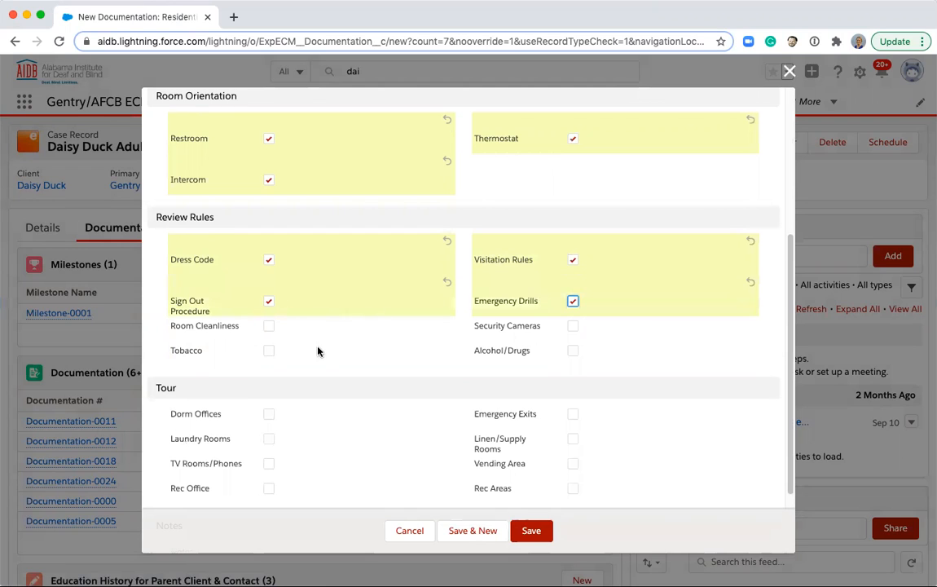
# Mark all Tour items, from Dorm Offices and Emergency Exits through Rec Office and Rec Areas, as covered and save the Residential Checklist
pyautogui.scroll(-3, 319, 352)
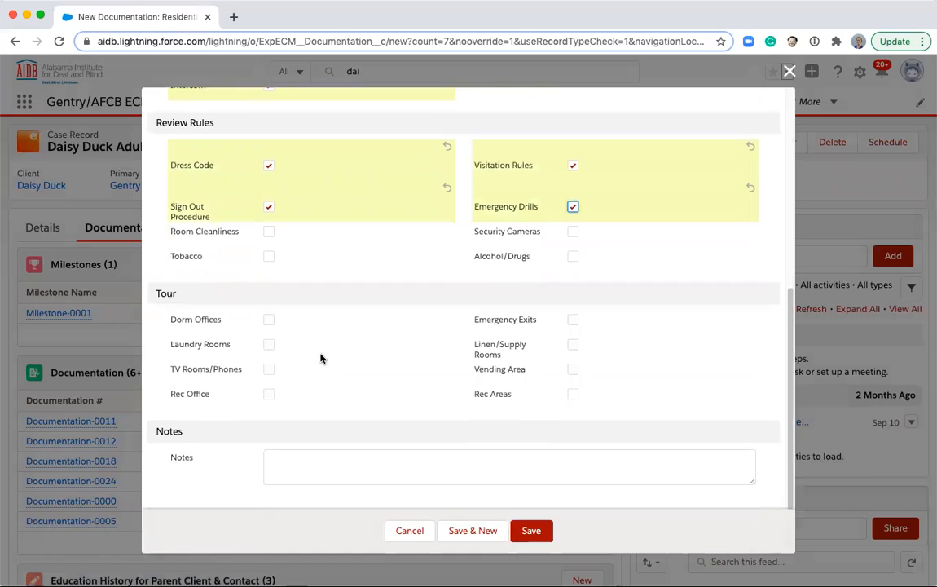
pyautogui.click(270, 318)
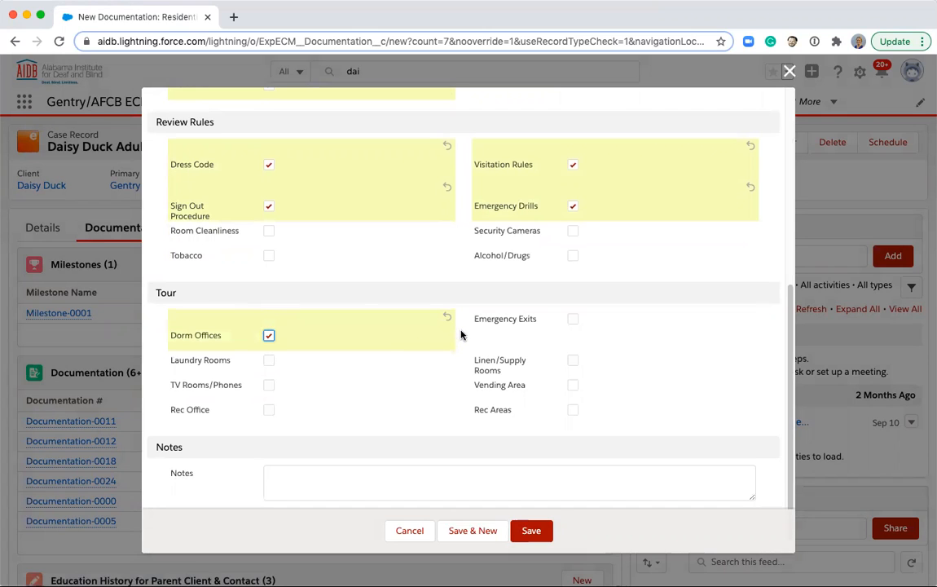
pyautogui.click(573, 319)
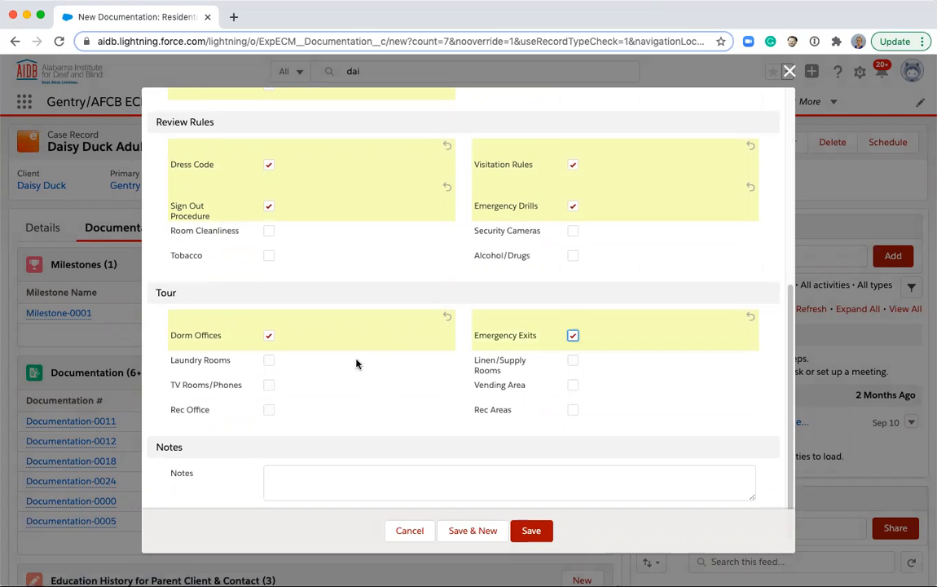
pyautogui.click(269, 360)
pyautogui.click(573, 364)
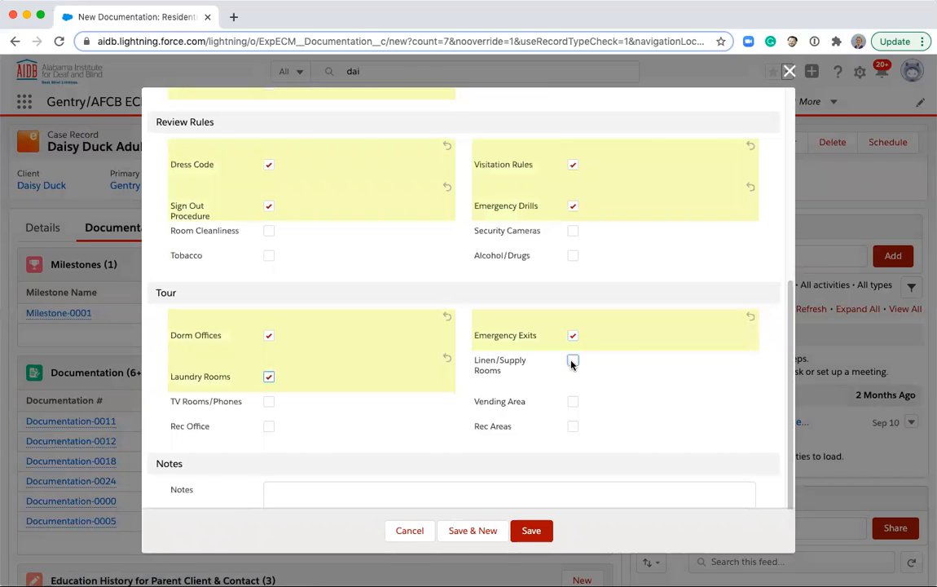
pyautogui.click(269, 402)
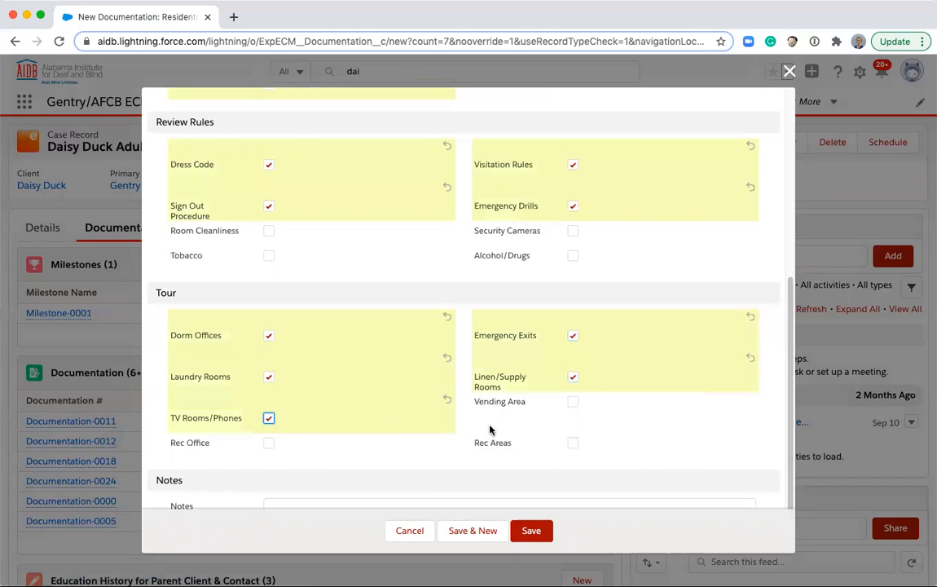
pyautogui.click(574, 403)
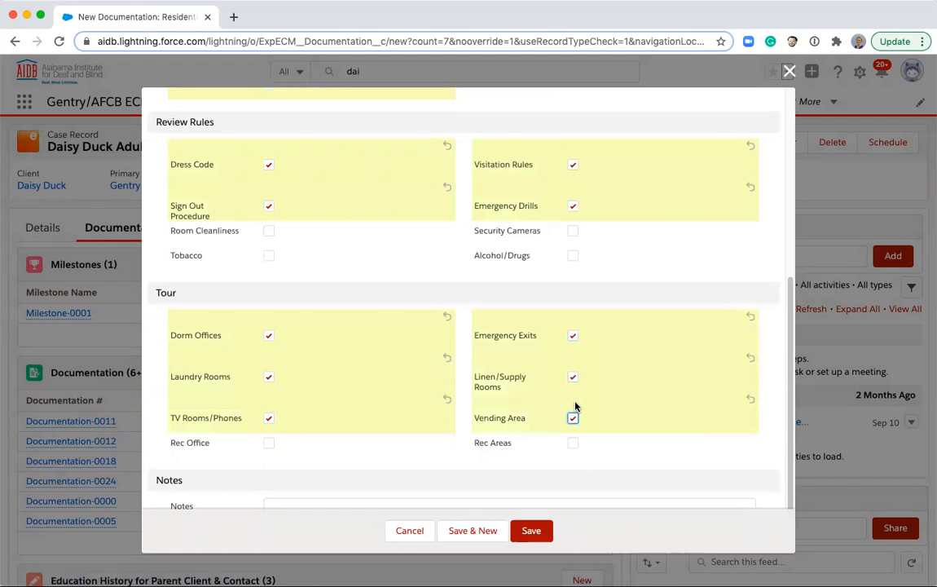
pyautogui.click(270, 443)
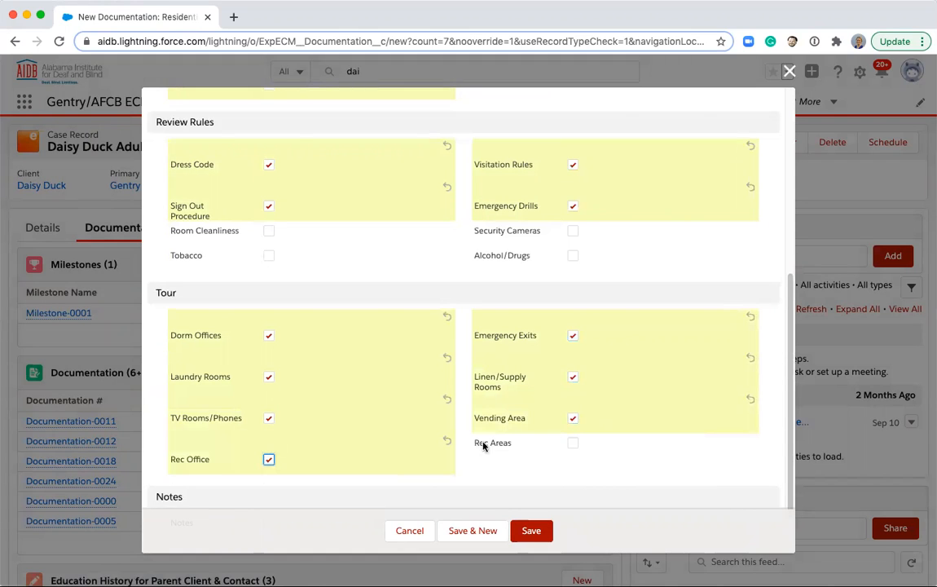
pyautogui.click(573, 444)
pyautogui.scroll(-2, 477, 442)
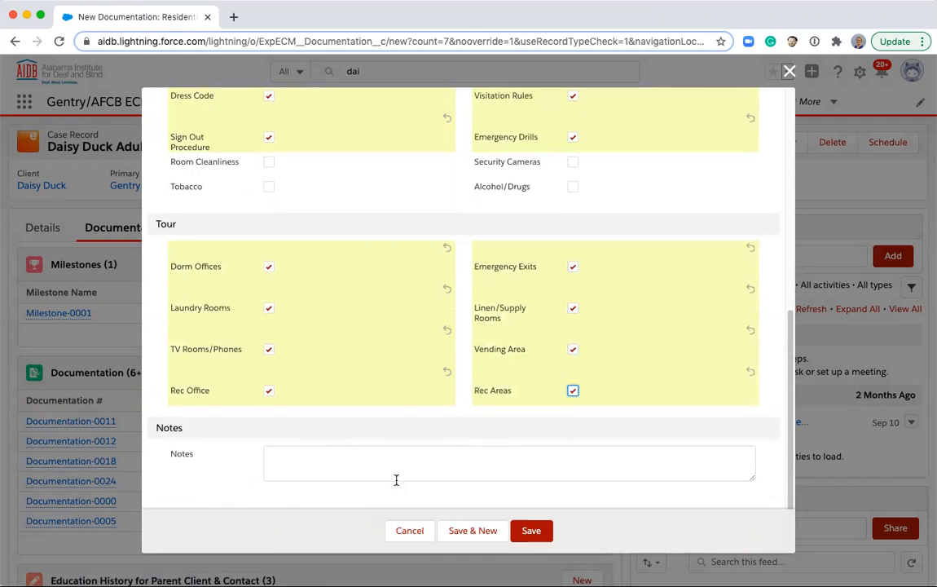
pyautogui.click(535, 531)
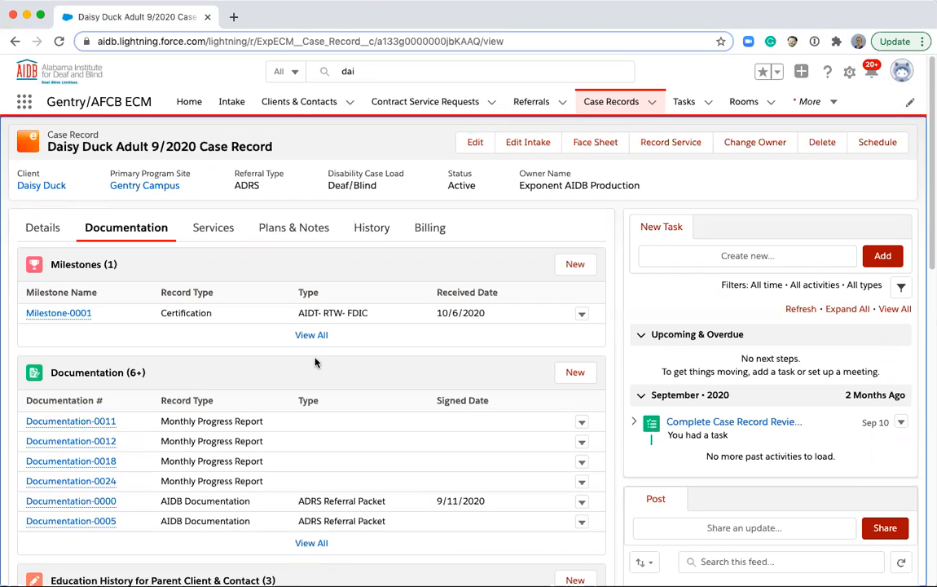
# Start a new AIDB Documentation record on the case record with the type Residence Hall Consent Form
pyautogui.click(575, 373)
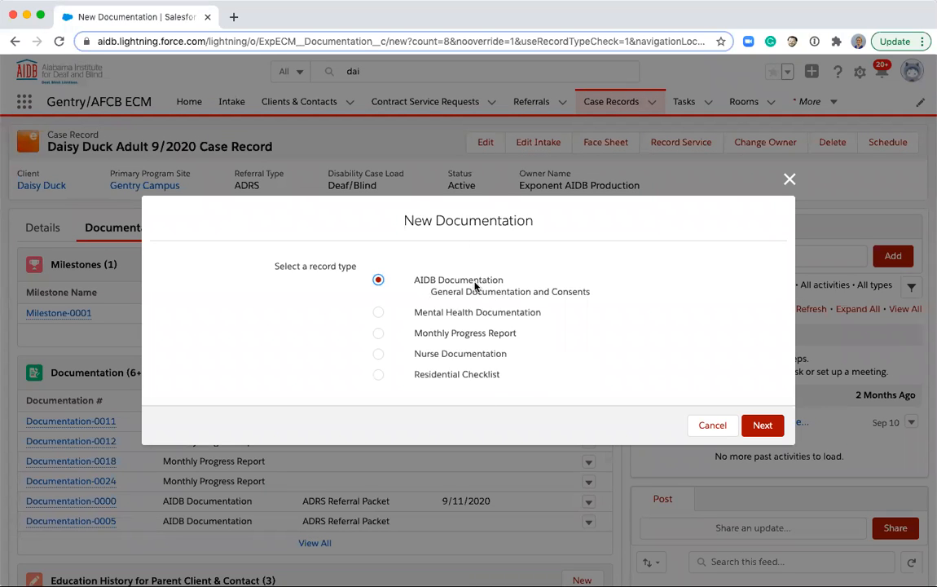
pyautogui.click(767, 424)
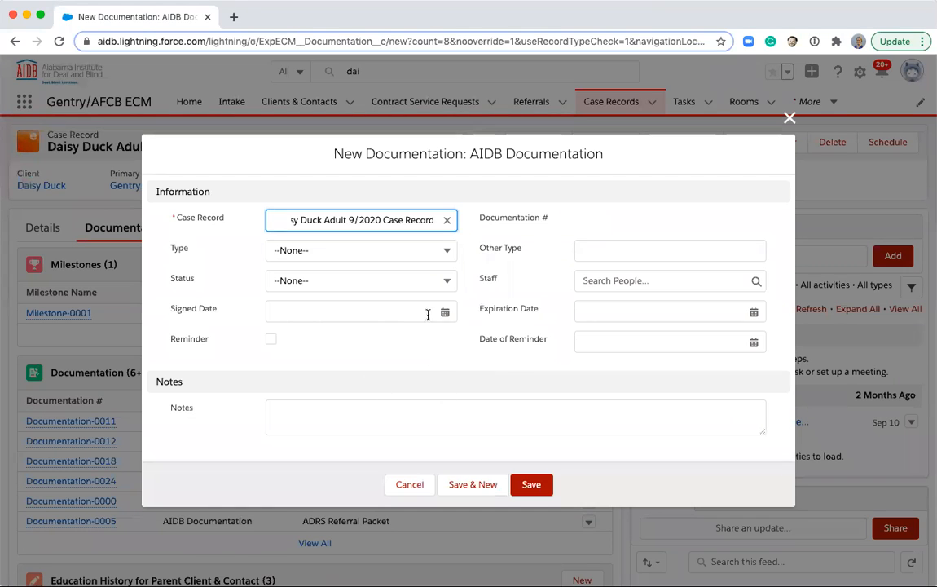
pyautogui.click(403, 250)
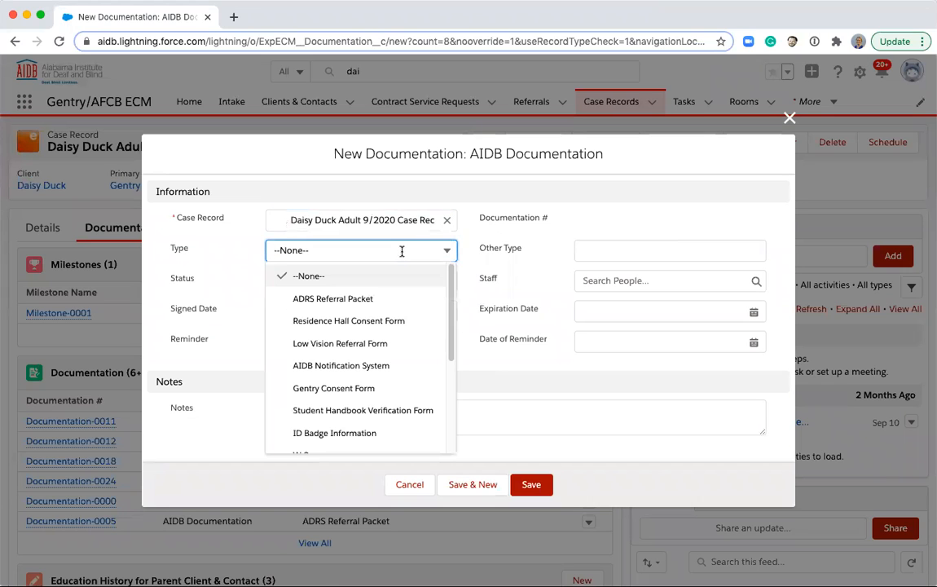
pyautogui.click(392, 321)
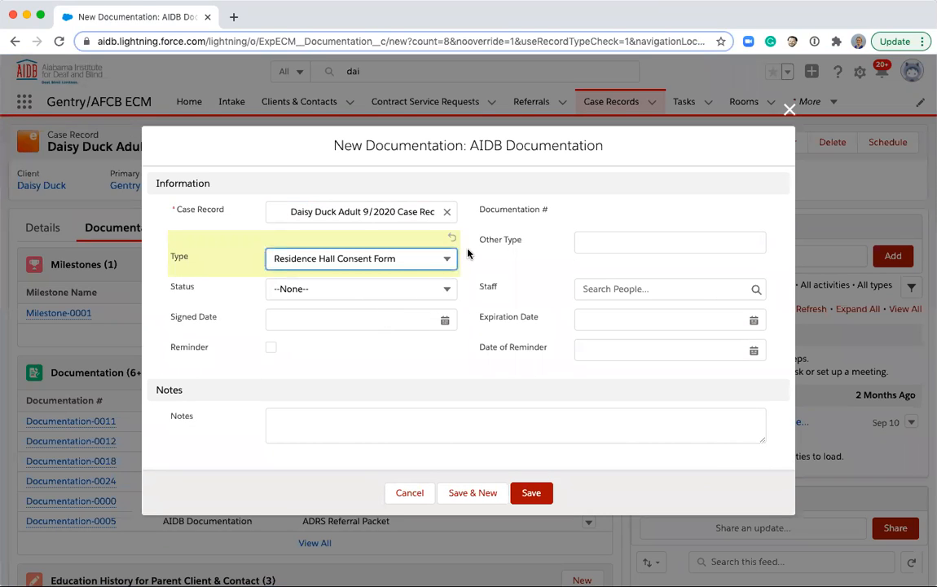
# Set the consent form's status to Completed and assign Exponent AIDB Production as staff
pyautogui.click(382, 286)
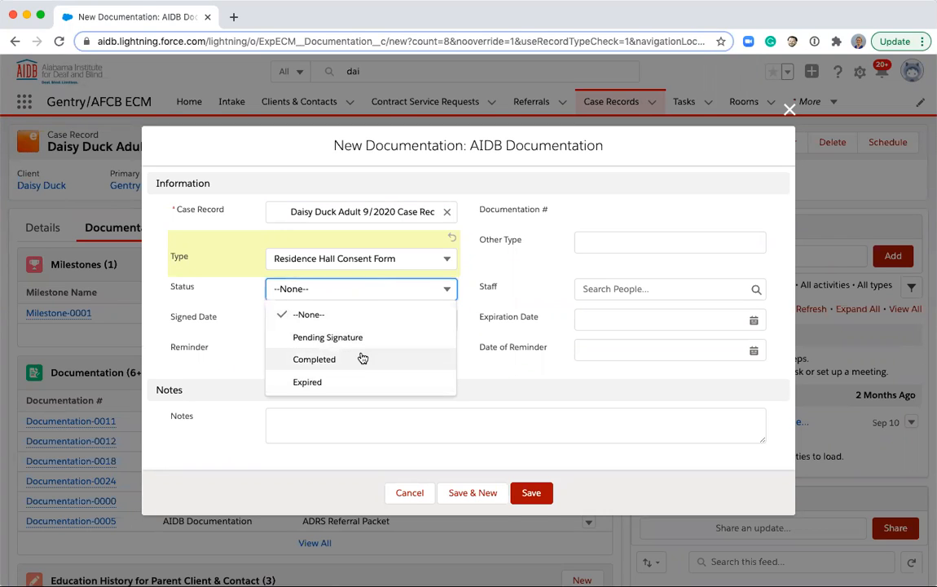
pyautogui.click(359, 359)
pyautogui.click(611, 280)
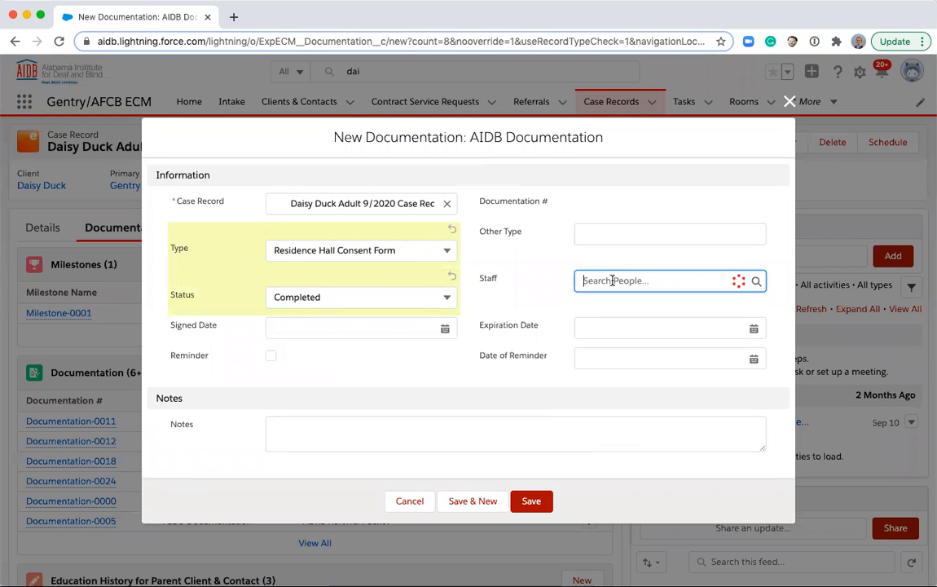
pyautogui.click(617, 329)
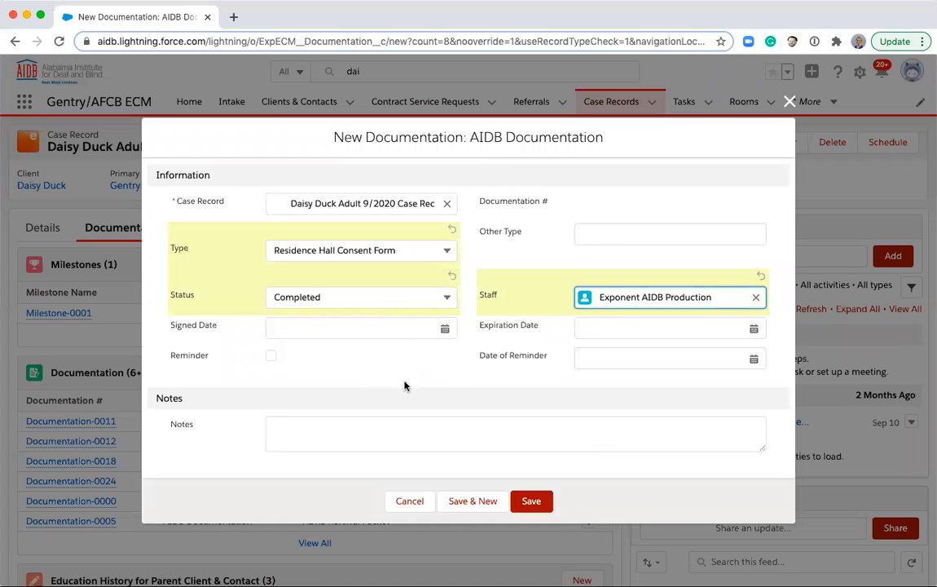
# Set the expiration date to 11/22/2020, enable the reminder with date 11/23/2020, and save the consent form record
pyautogui.click(606, 328)
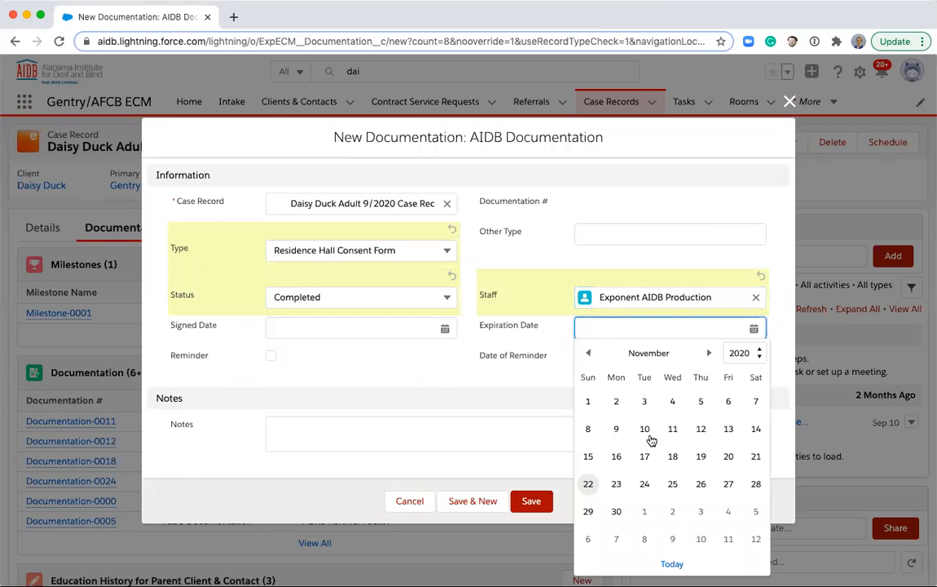
pyautogui.click(594, 491)
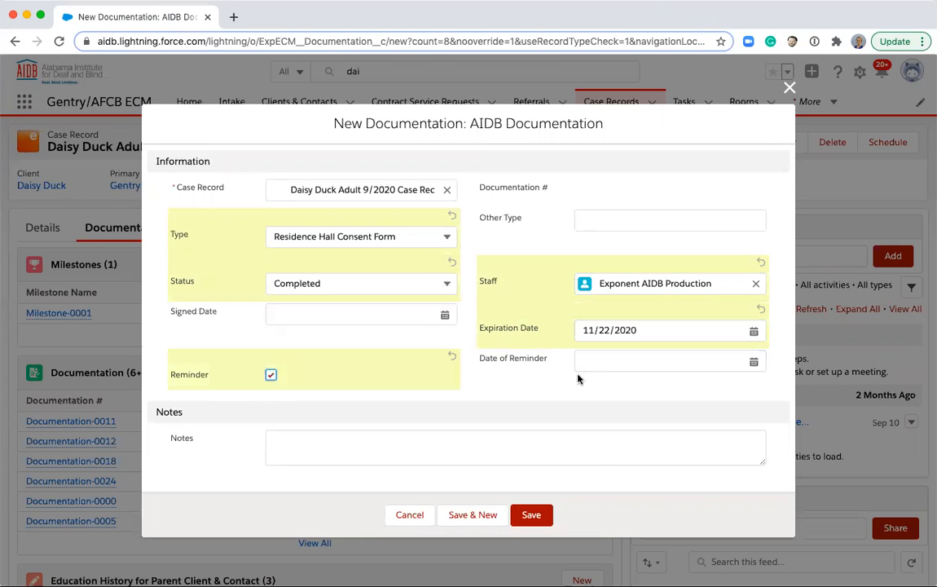
pyautogui.click(601, 361)
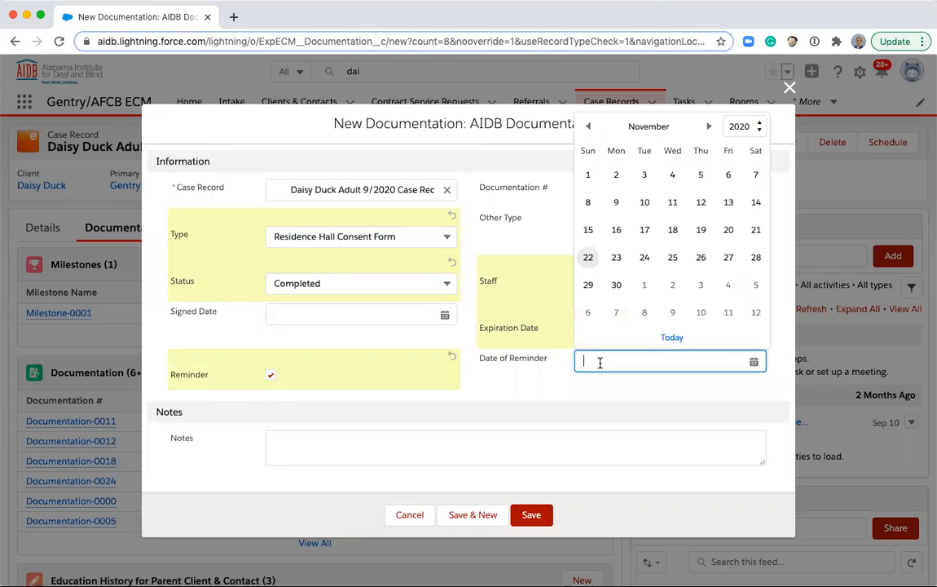
pyautogui.click(615, 258)
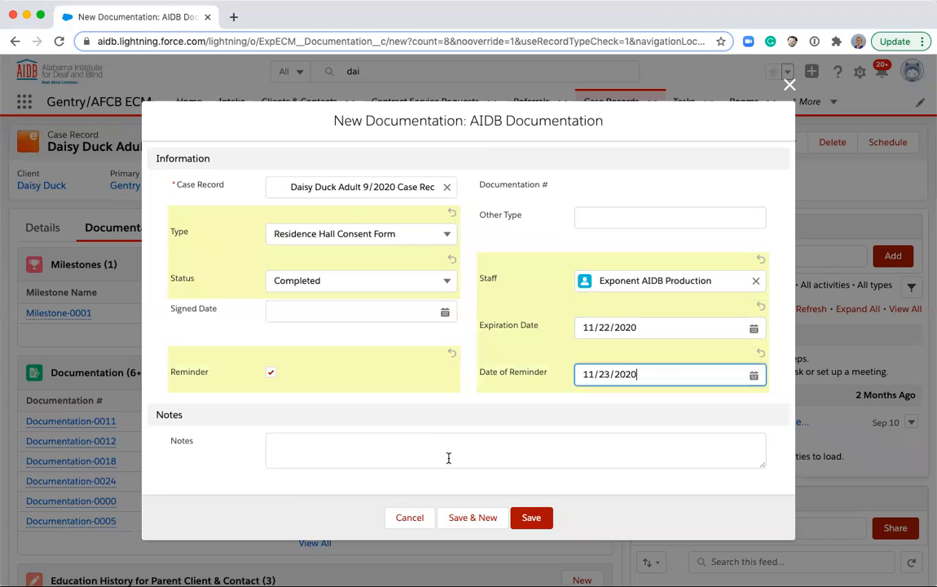
pyautogui.click(531, 521)
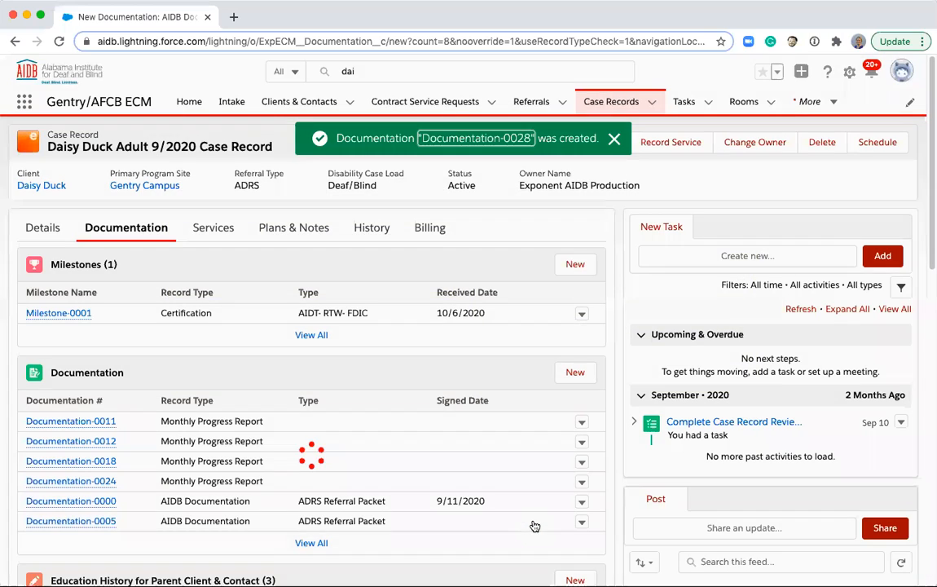
# Open the saved consent form record and look at its file upload option without attaching a file
pyautogui.click(494, 139)
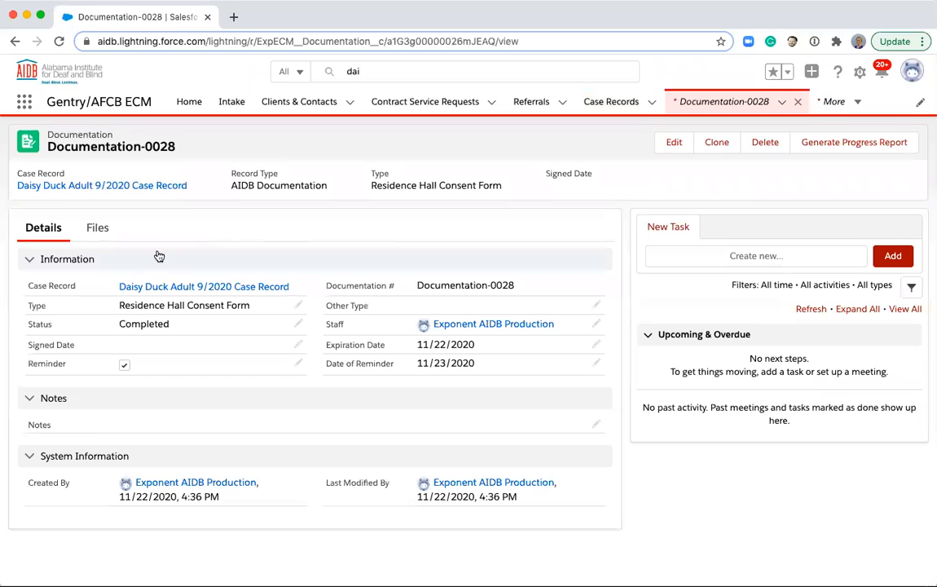
pyautogui.click(102, 229)
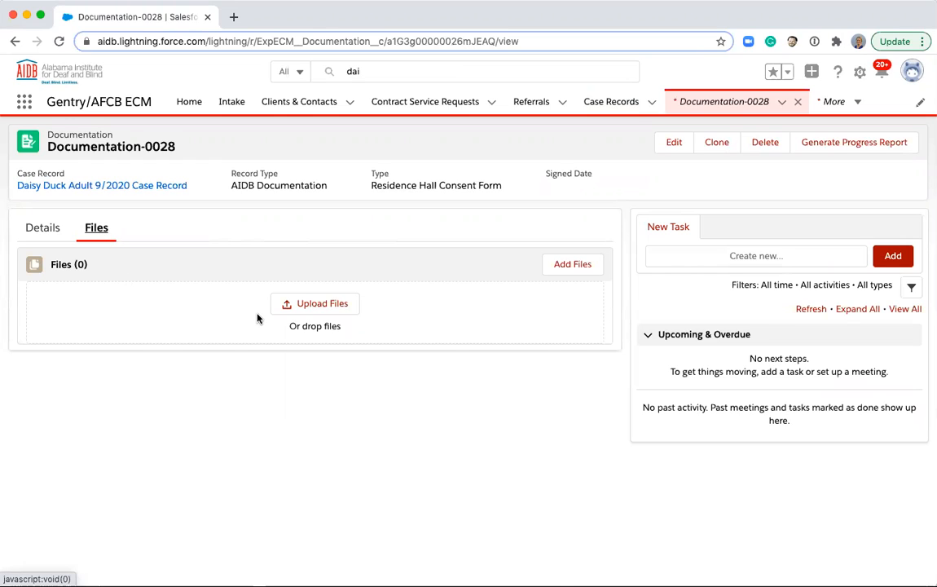
pyautogui.click(313, 305)
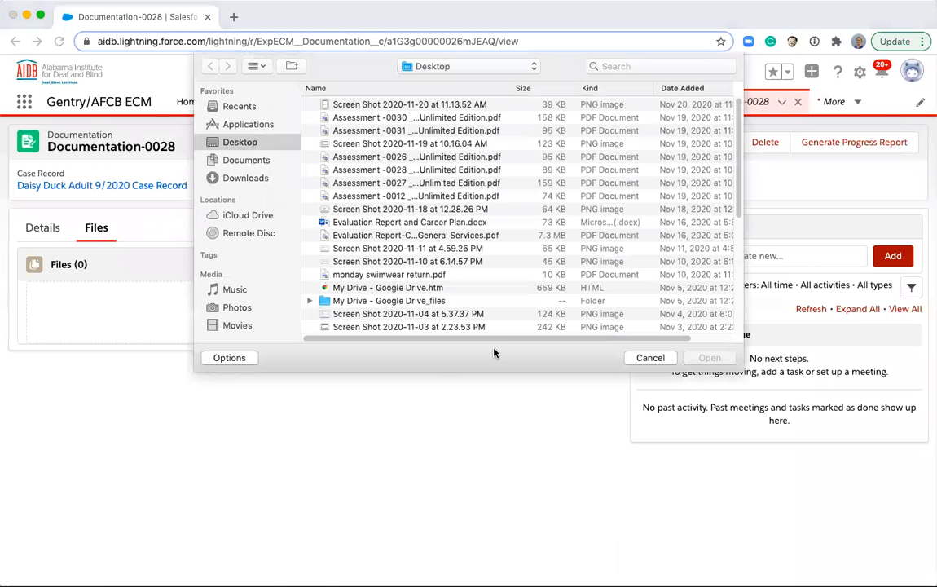
pyautogui.click(650, 357)
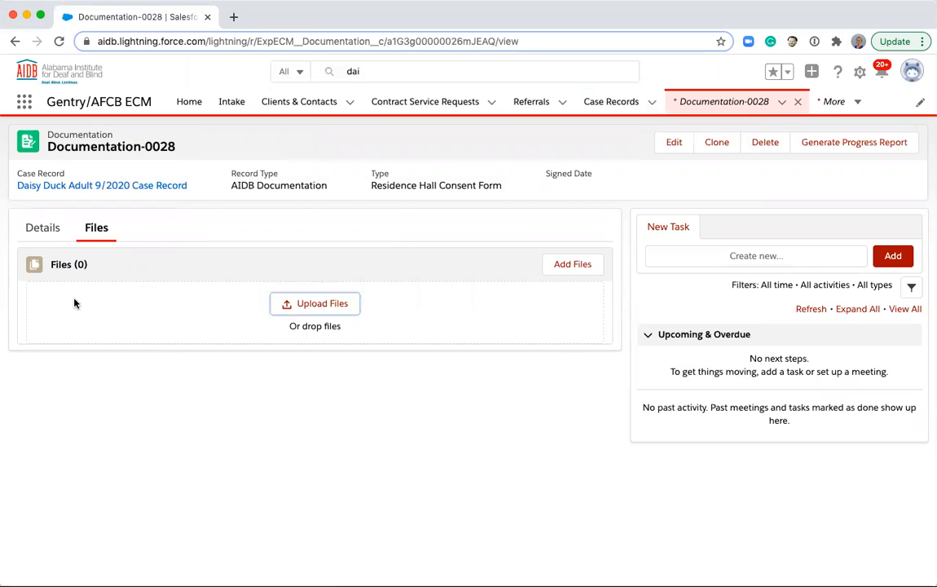
# Return from the consent form's details to its linked case record
pyautogui.click(47, 232)
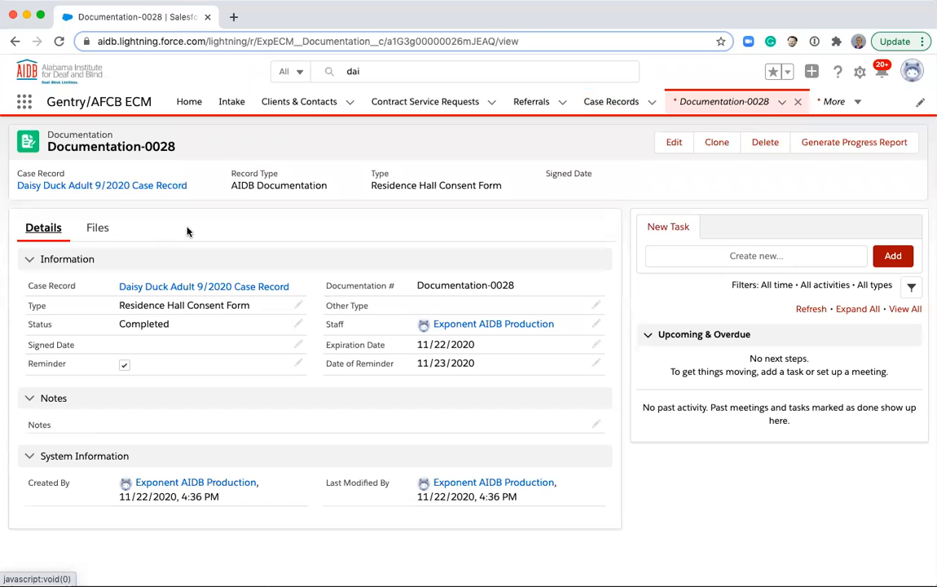
pyautogui.click(194, 287)
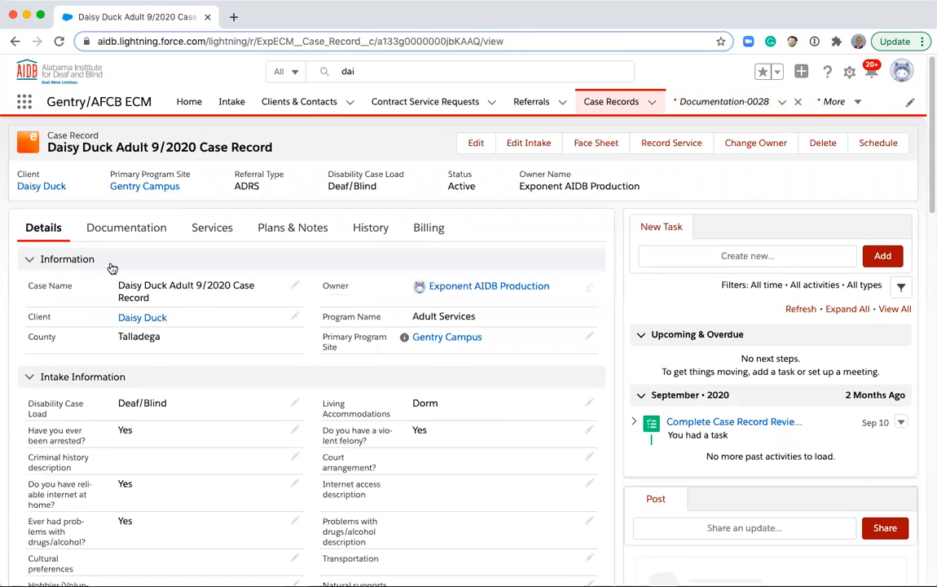